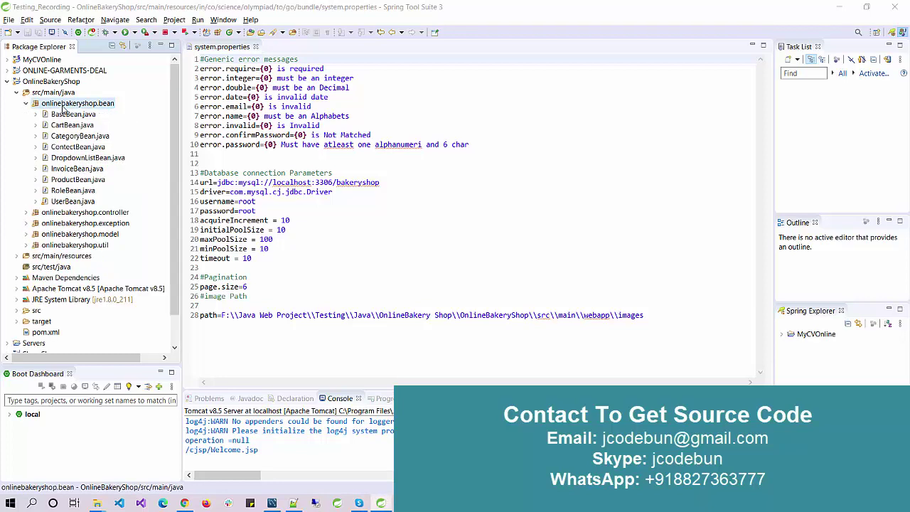
Open BaseBean.java, then briefly expand and collapse the controller, bean and util packages
double_click(68, 114)
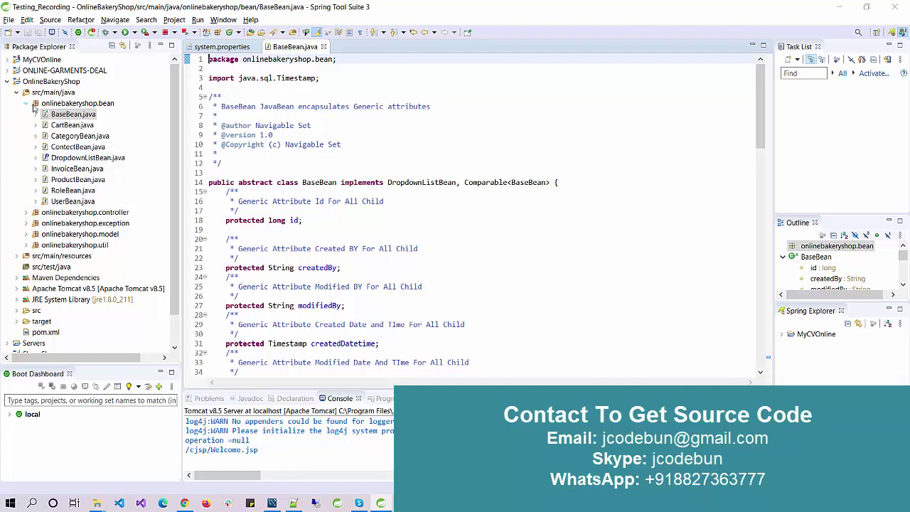
double_click(68, 213)
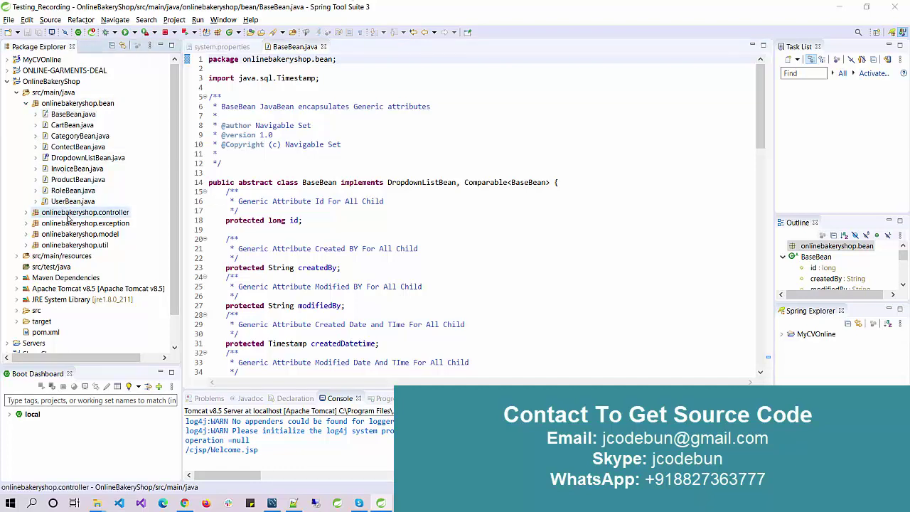
double_click(68, 215)
double_click(68, 105)
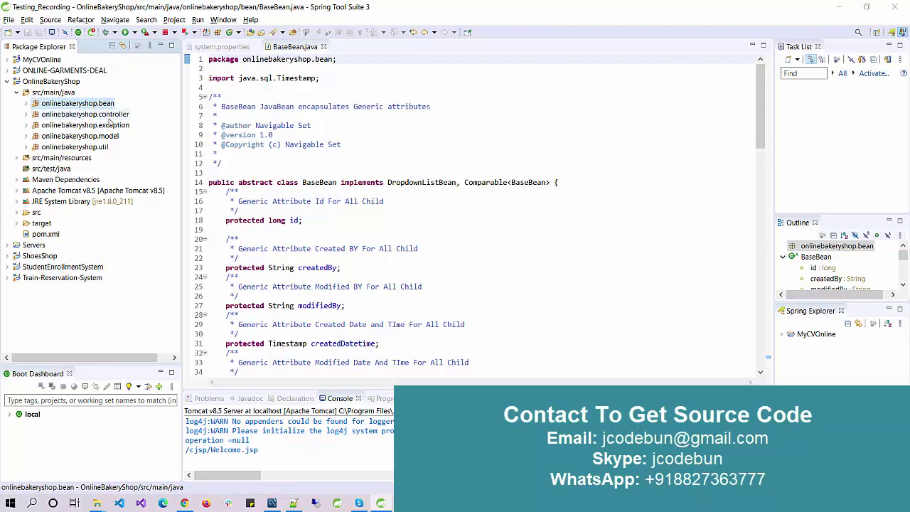
double_click(106, 147)
double_click(105, 147)
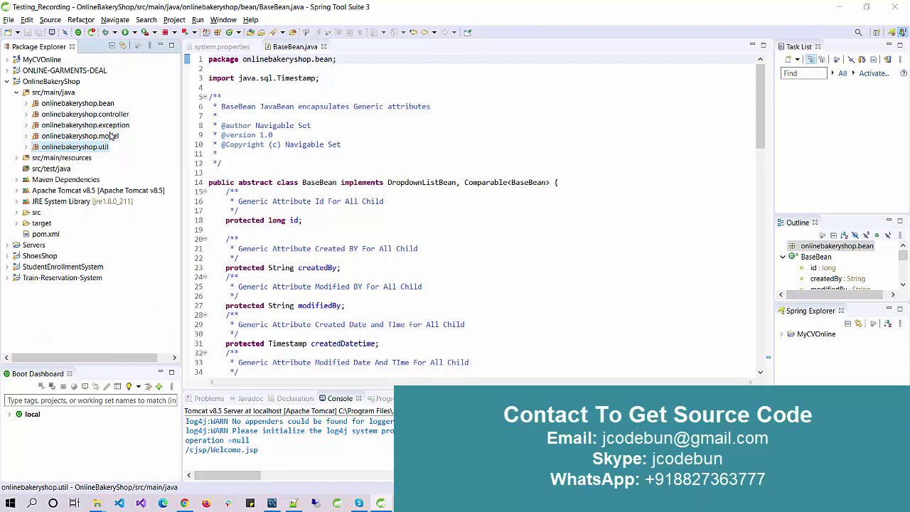
Expand src > main > webapp > cjsp and select AdminView.jsp
double_click(41, 213)
double_click(47, 223)
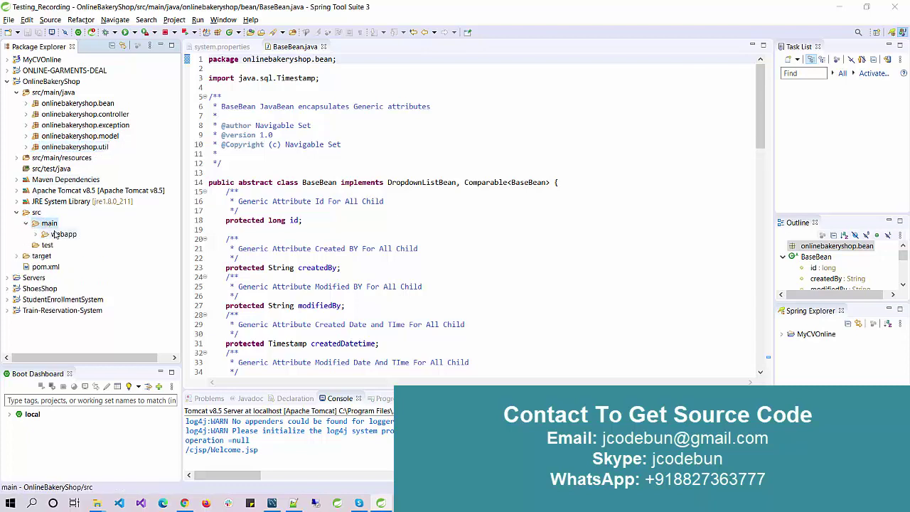
double_click(60, 234)
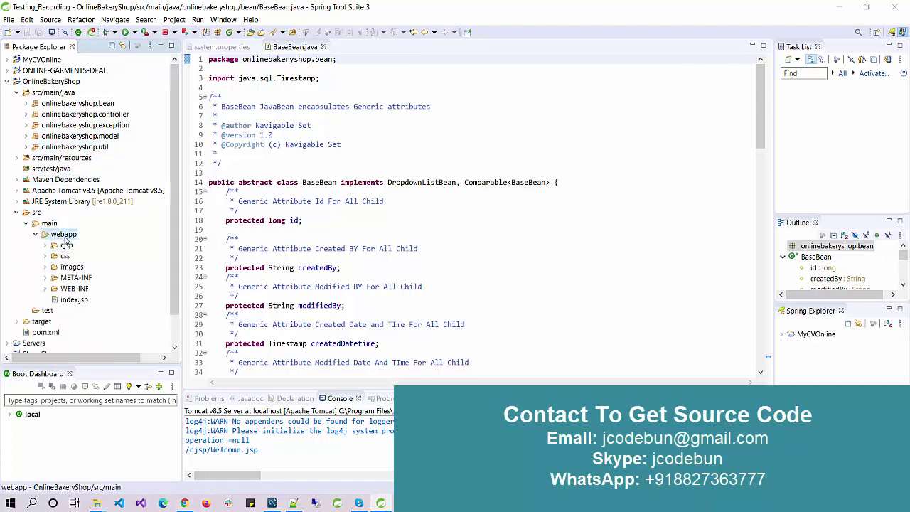
double_click(66, 245)
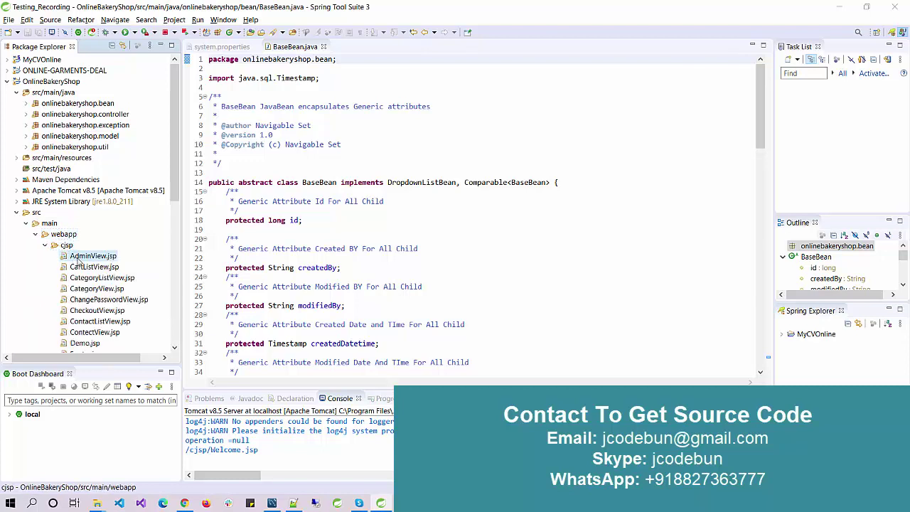
left_click(84, 257)
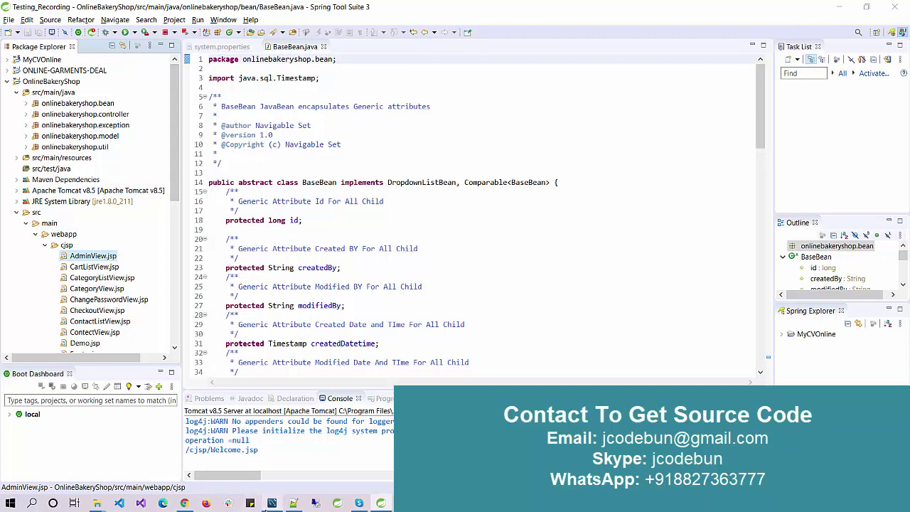
In MySQL Workbench, close the open query and import tabs
left_click(271, 503)
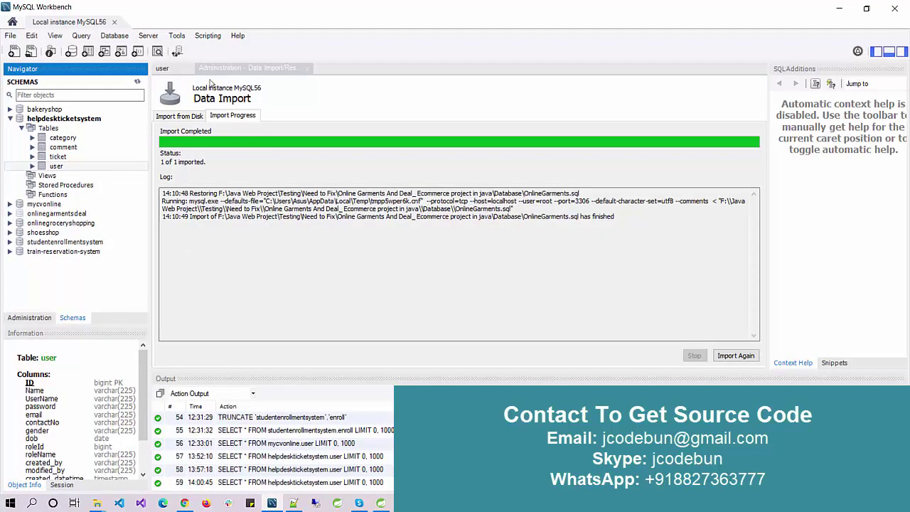
left_click(162, 68)
right_click(176, 70)
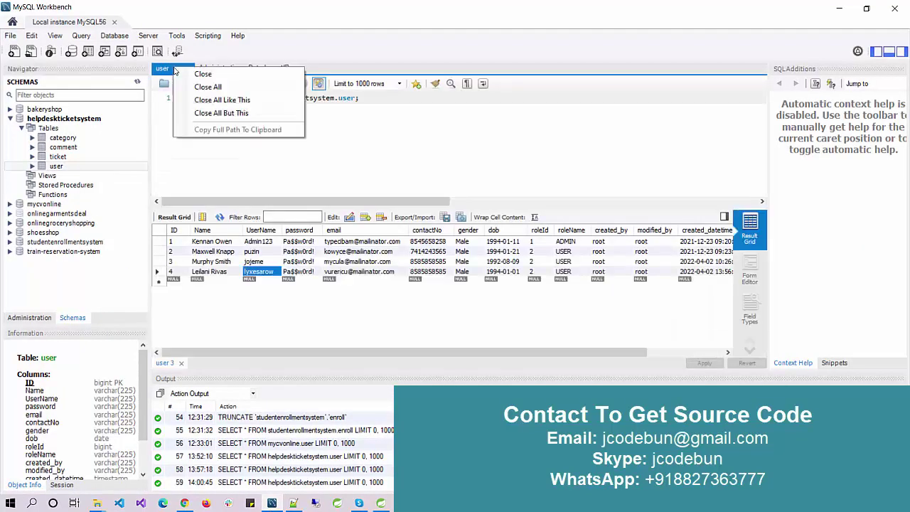
left_click(179, 142)
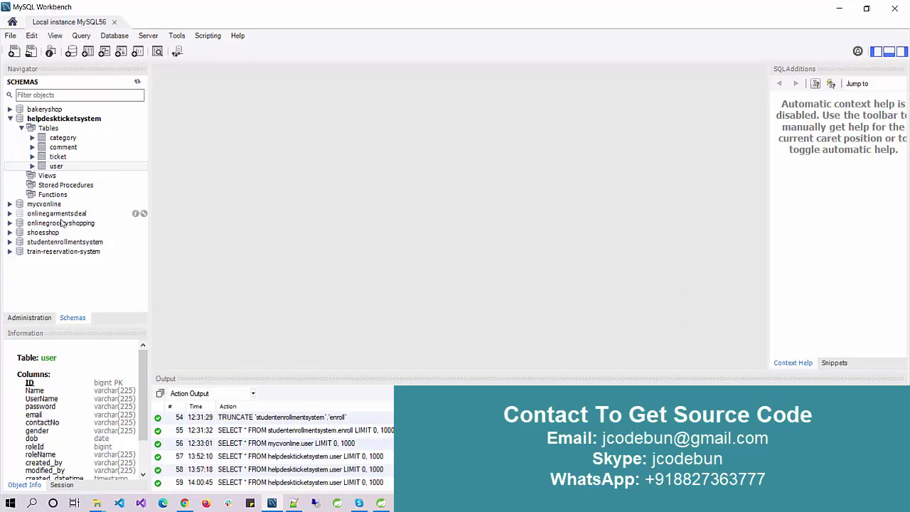
List the first 1000 rows of bakeryshop.so_user, then return to Spring Tool Suite
double_click(45, 110)
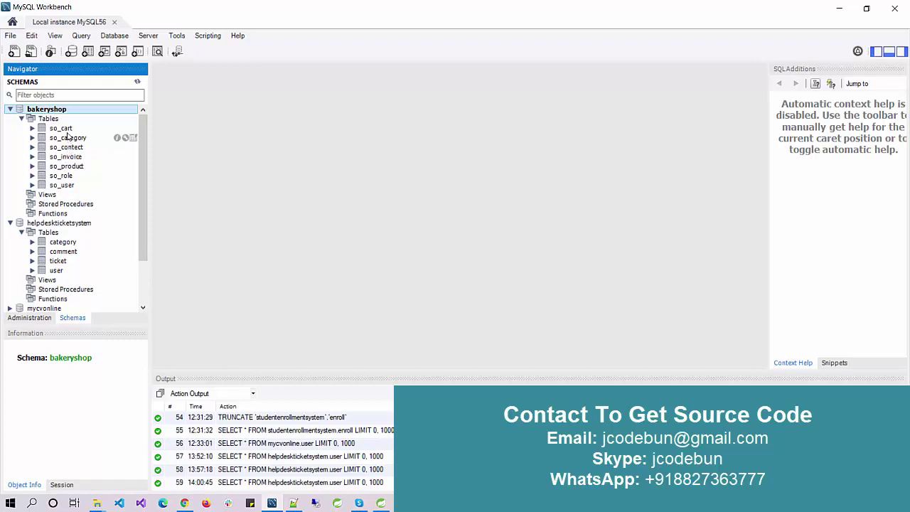
right_click(62, 186)
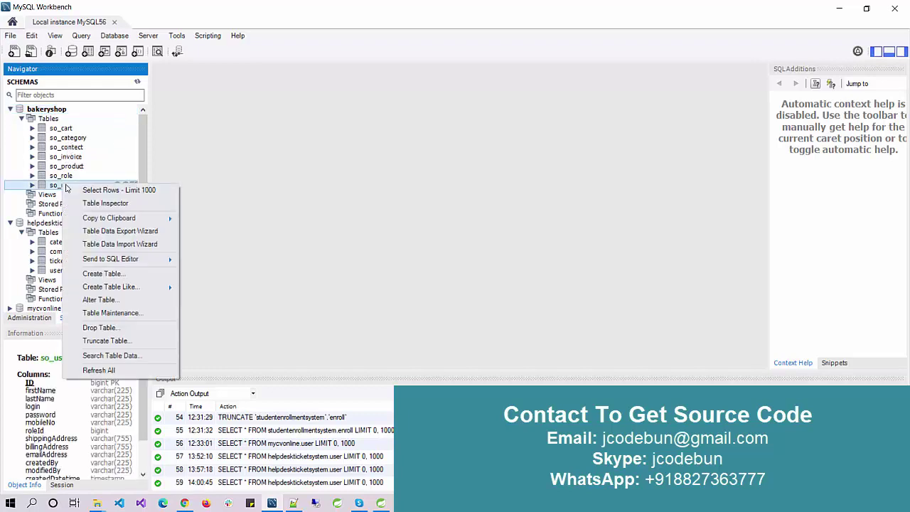
left_click(93, 191)
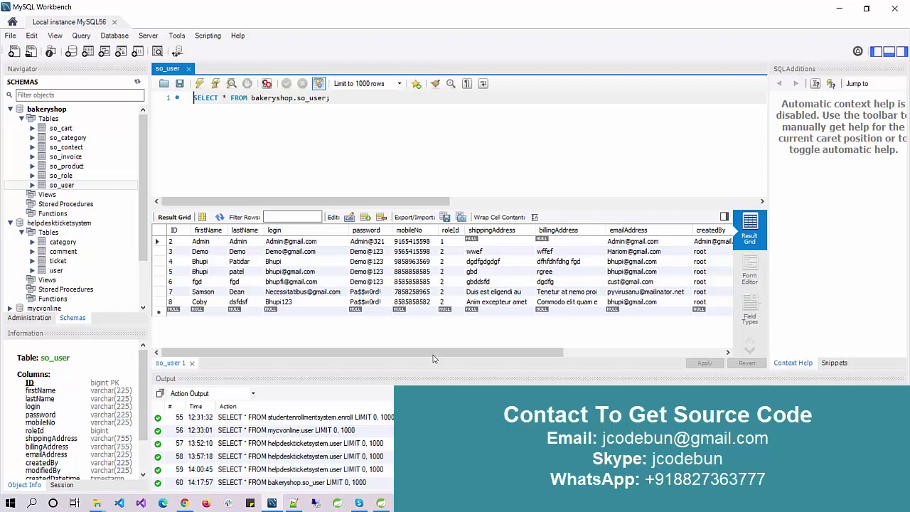
left_click(381, 503)
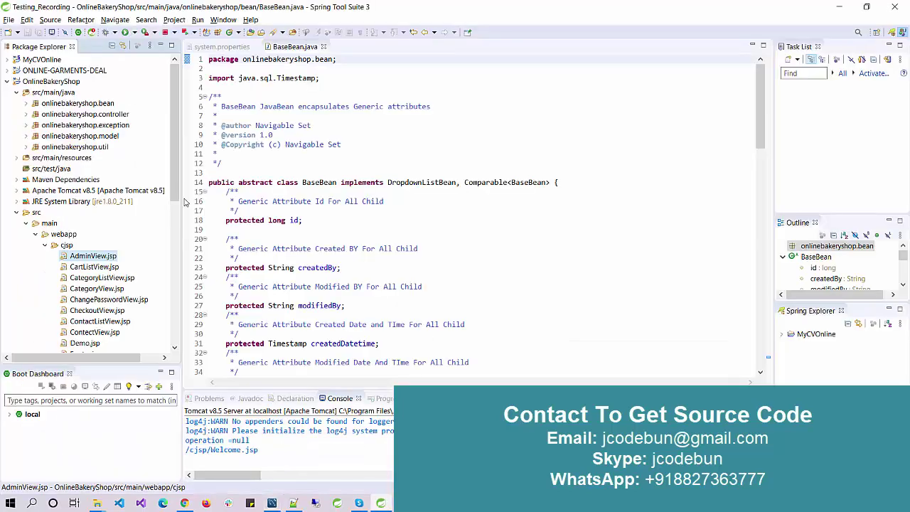
Start Run on Server for the OnlineBakeryShop project, targeting Tomcat v8.5 Server at localhost
right_click(63, 83)
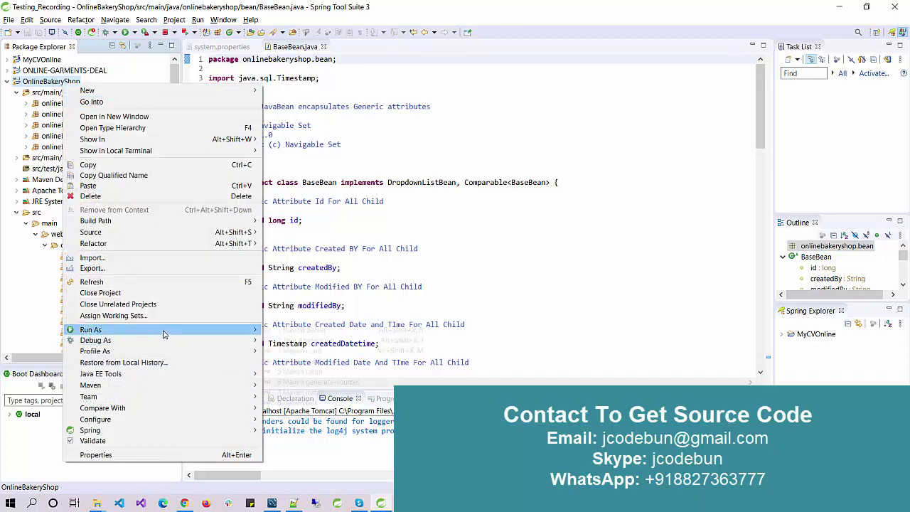
mouse_move(168, 331)
left_click(342, 333)
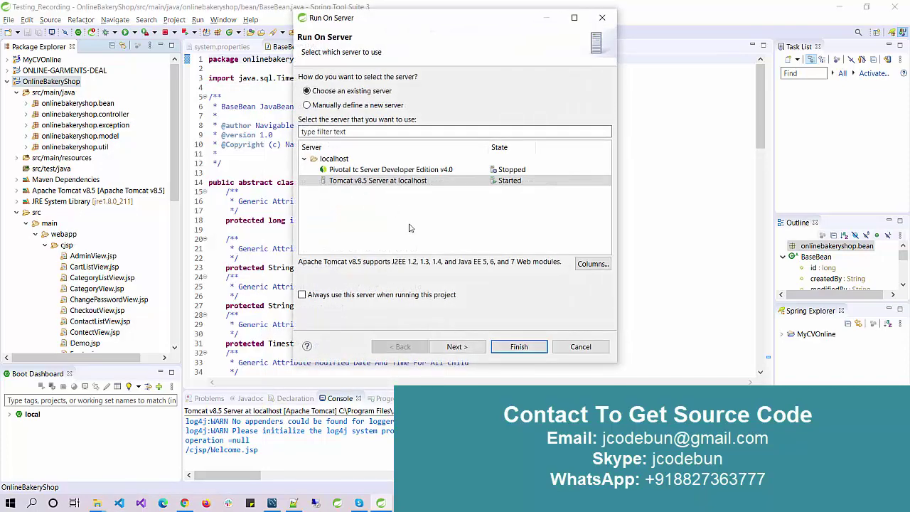
Launch the shop on Tomcat v8.5 and close the duplicate browser tab
left_click(519, 346)
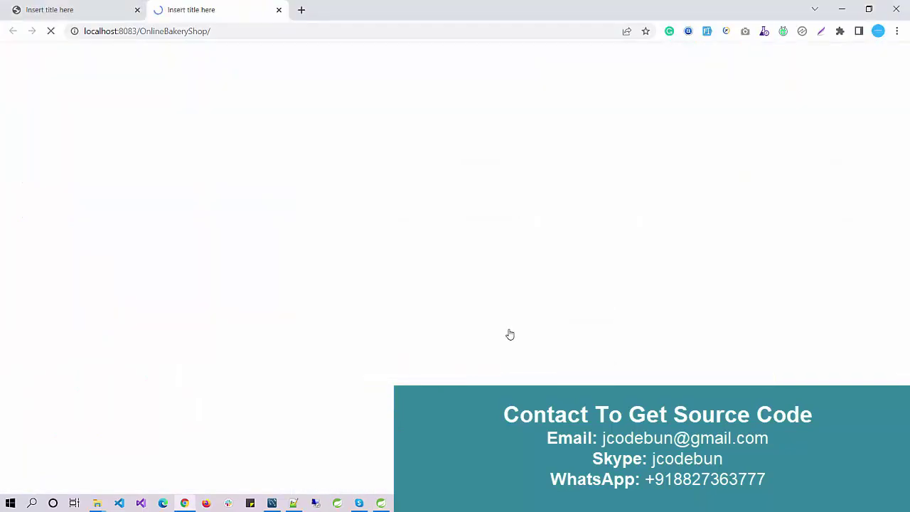
left_click(138, 9)
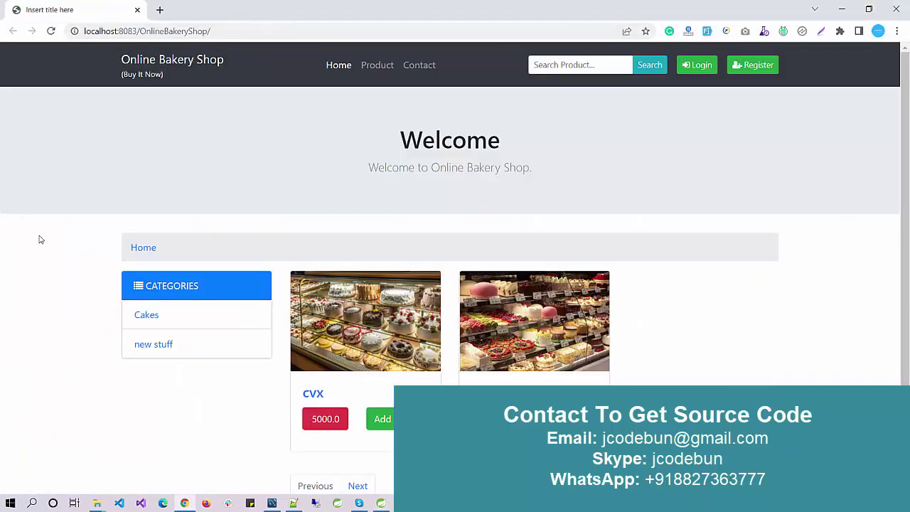
scroll(110, 177, "down", 1)
scroll(111, 179, "up", 1)
Browse the Cakes and new stuff categories and the Contact page, ending on the Product list
left_click(155, 317)
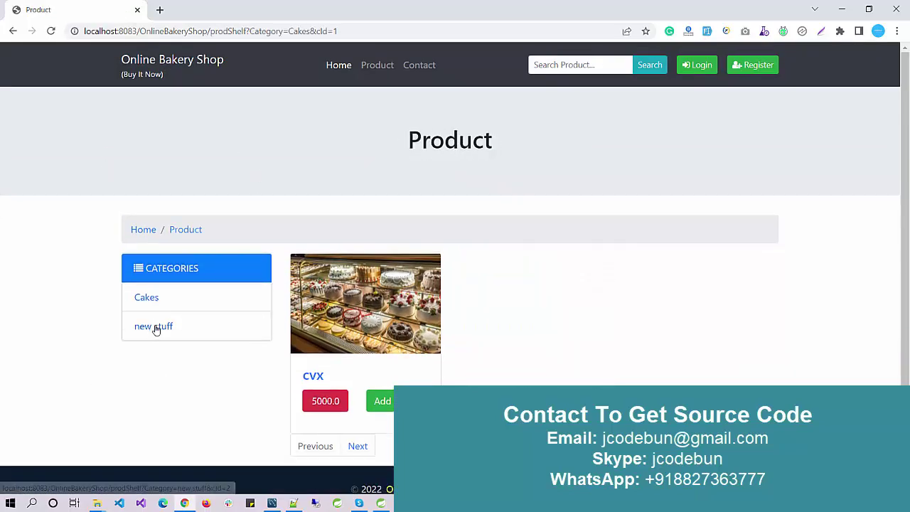
left_click(342, 73)
scroll(462, 287, "down", 2)
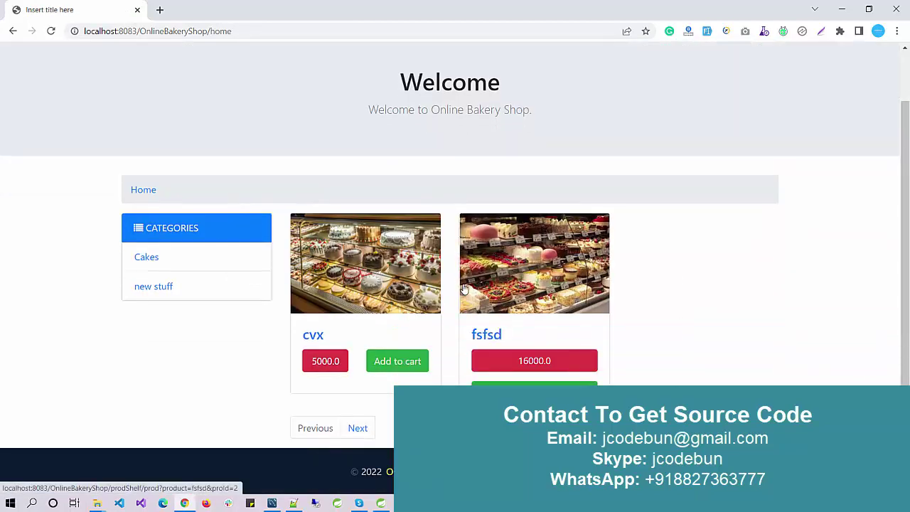
scroll(464, 286, "up", 2)
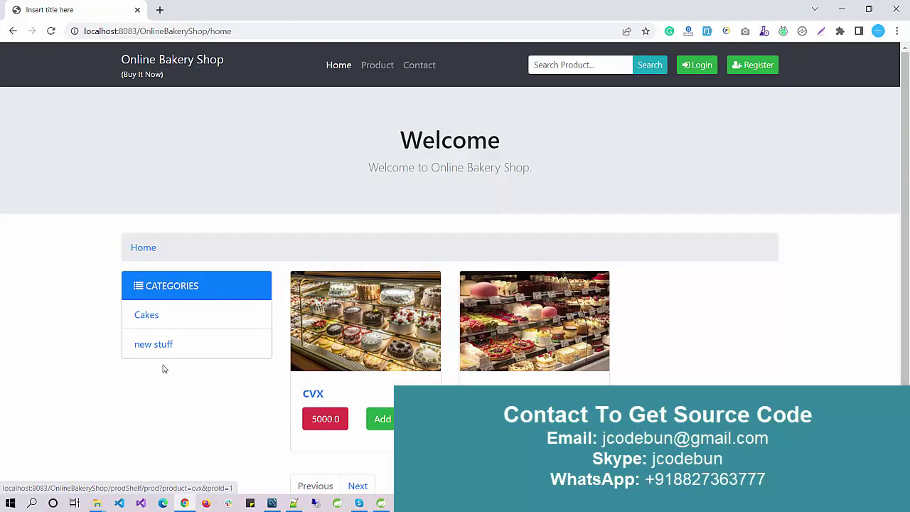
left_click(149, 318)
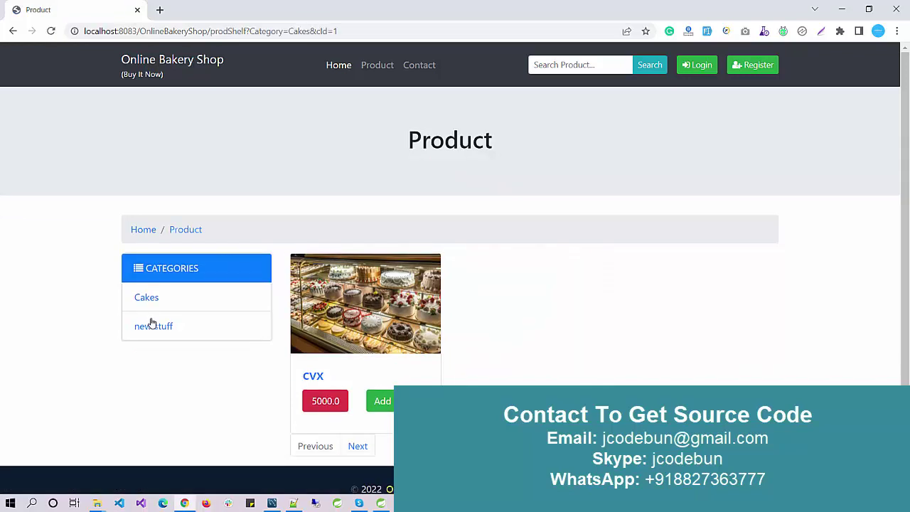
left_click(158, 329)
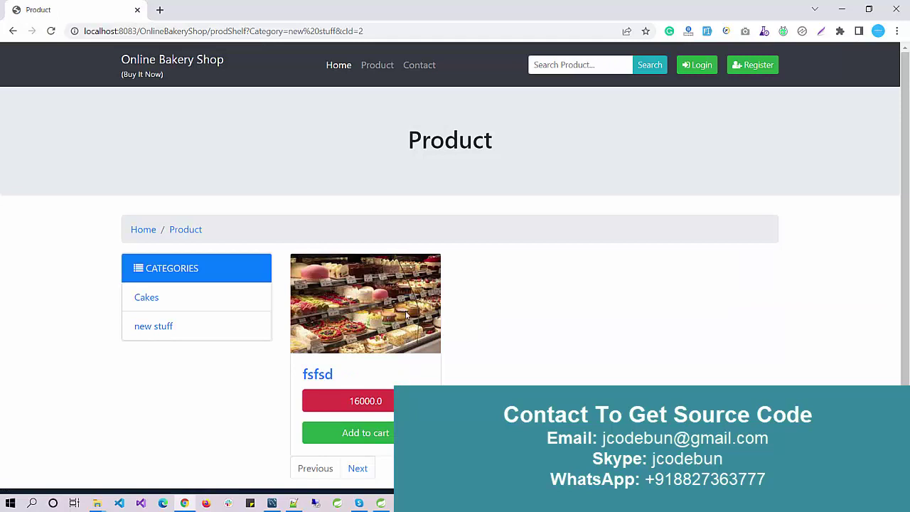
left_click(365, 69)
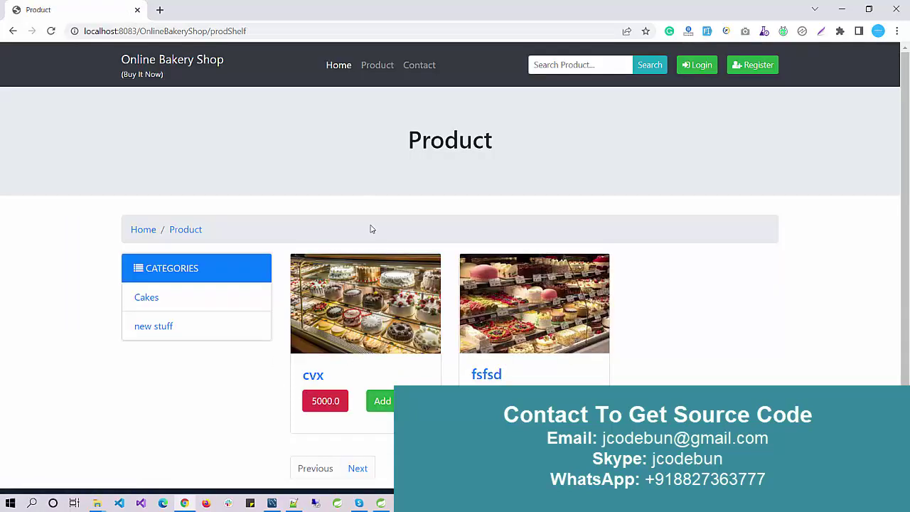
left_click(418, 65)
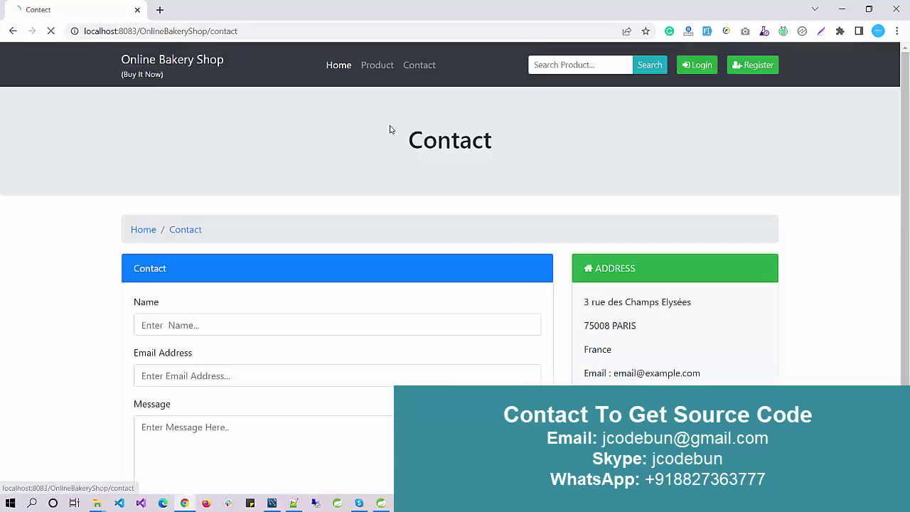
left_click(363, 69)
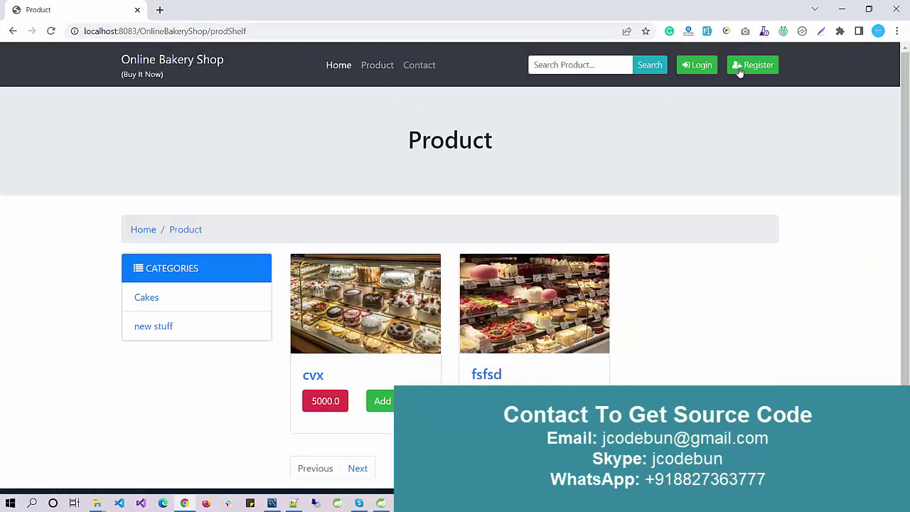
Open the customer registration page, glancing at the Login page along the way
left_click(739, 69)
scroll(426, 224, "down", 3)
scroll(652, 116, "up", 3)
left_click(695, 64)
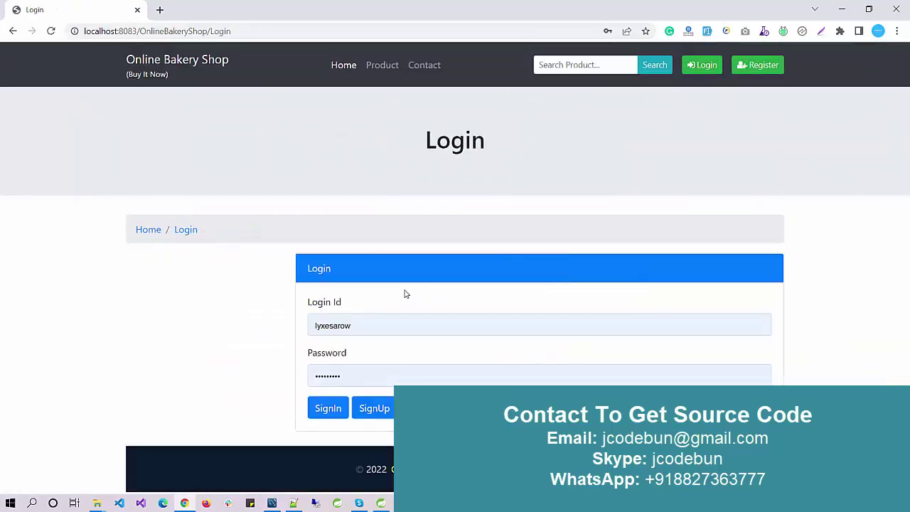
left_click(745, 66)
scroll(384, 221, "down", 4)
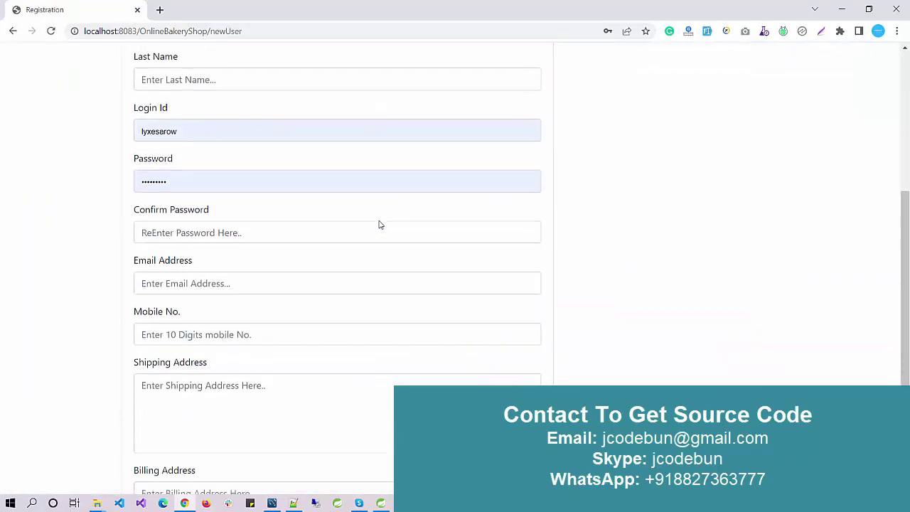
scroll(379, 220, "down", 3)
scroll(379, 219, "up", 6)
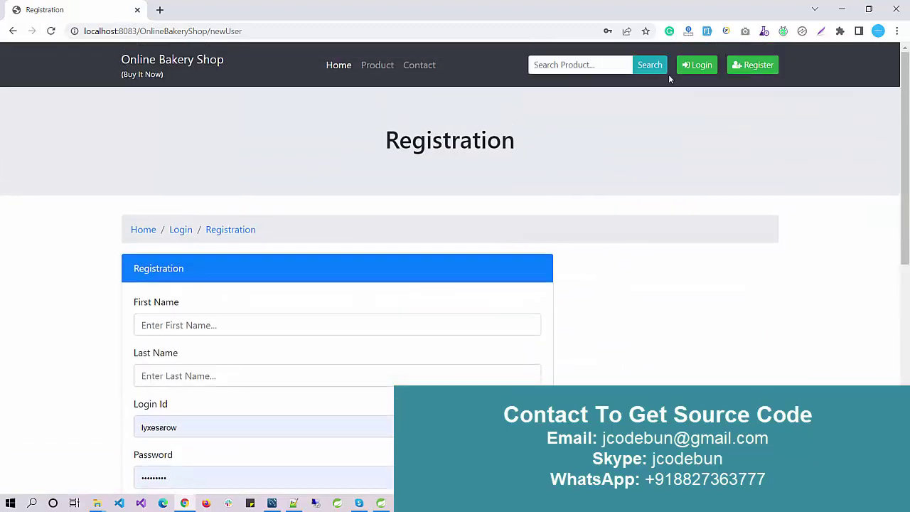
Auto-fill the registration form and replace the invalid Mobile No. with a saved ten-digit number
left_click(706, 33)
scroll(296, 298, "down", 6)
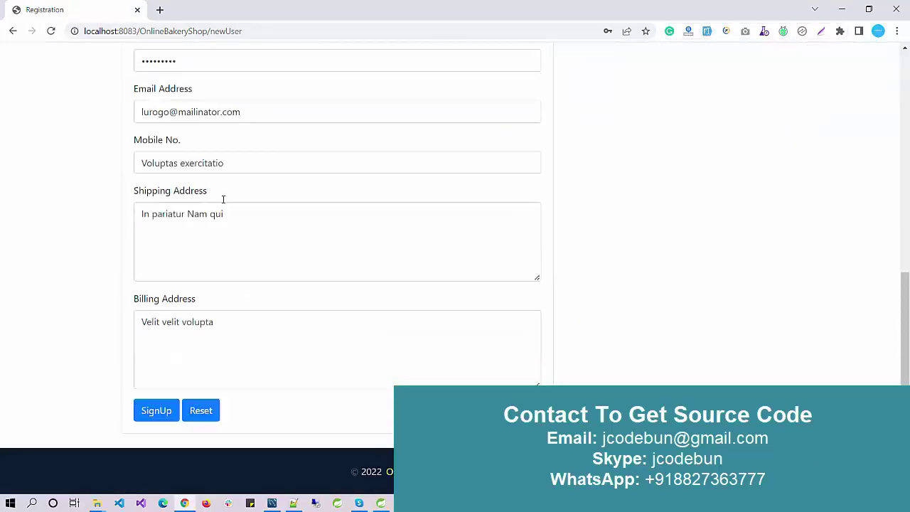
left_click_drag(225, 164, 99, 169)
left_click(98, 169)
left_click_drag(224, 160, 35, 157)
key("BackSpace")
type("8585858585")
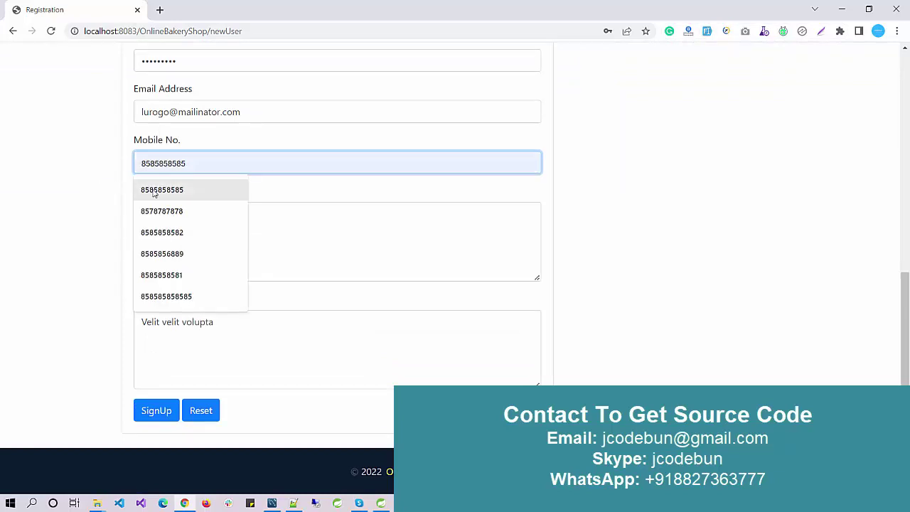
left_click(153, 190)
Replace the sample Login Id with a saved login id from the suggestions
scroll(258, 260, "up", 3)
scroll(251, 263, "up", 2)
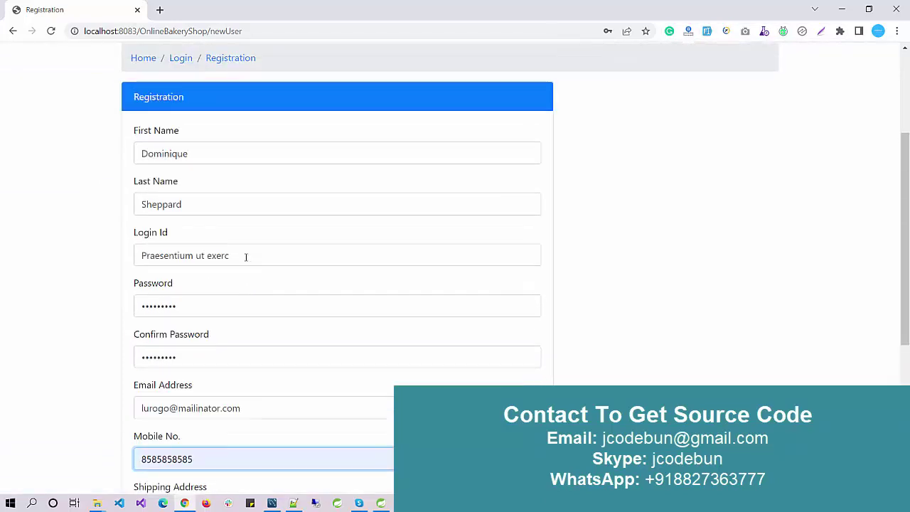
left_click(244, 256)
left_click_drag(244, 255, 68, 247)
key("BackSpace")
type("asdf")
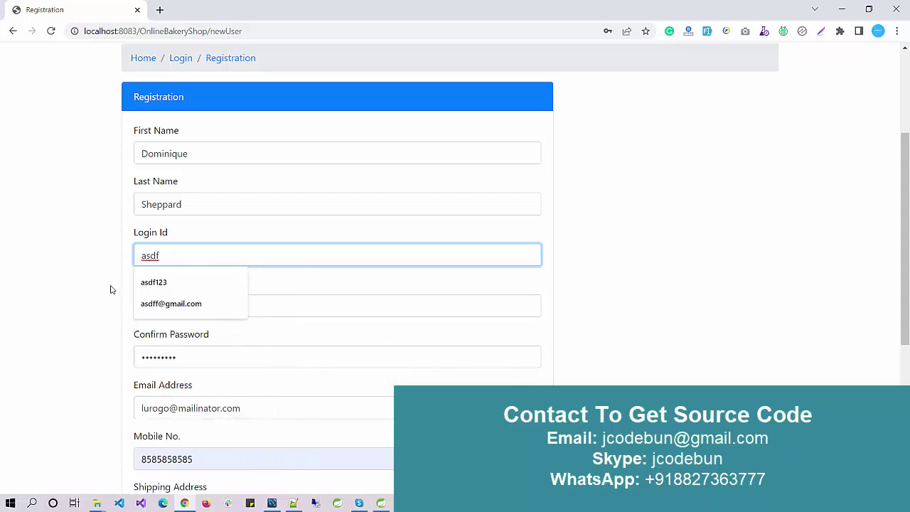
left_click(195, 303)
key("Tab")
Set Email Address to the copied login id and submit, getting User Successfully Registered
left_click(28, 312)
scroll(196, 264, "down", 2)
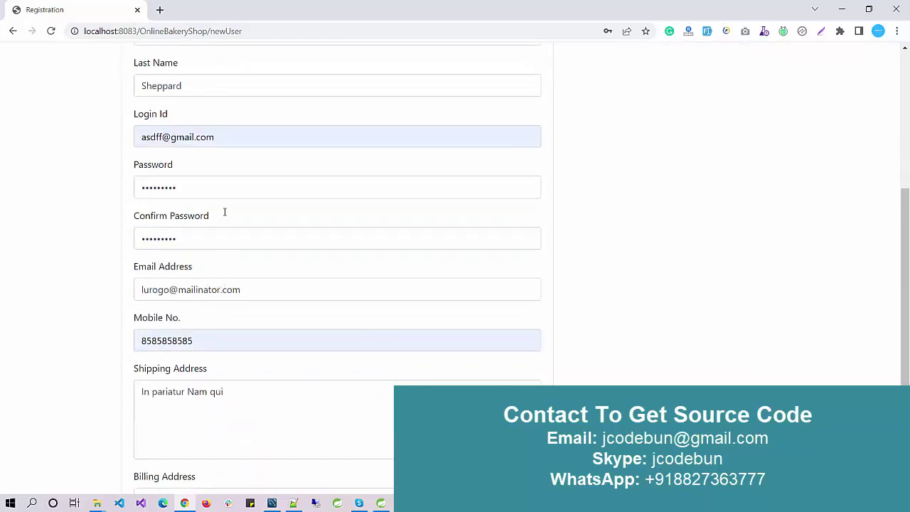
left_click_drag(235, 144, 142, 137)
key("ctrl+c")
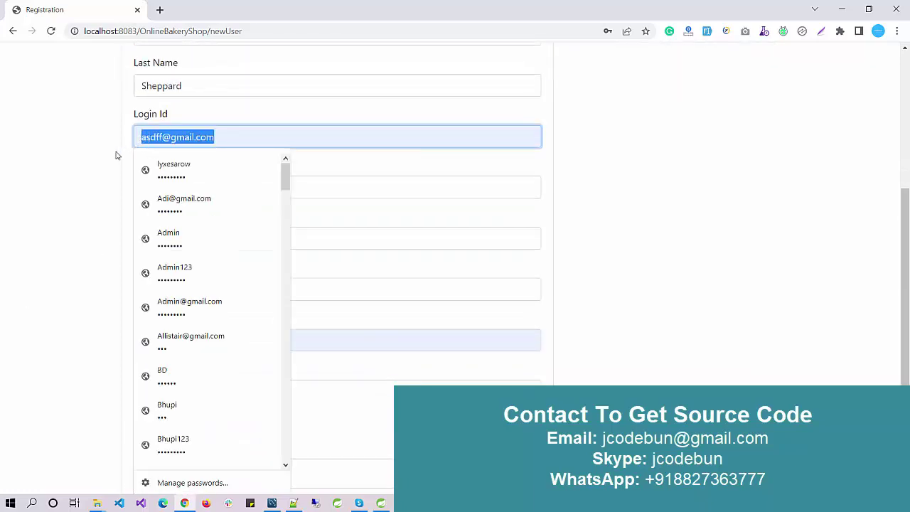
left_click(121, 286)
left_click_drag(263, 290, 47, 284)
key("ctrl+v")
left_click(47, 285)
scroll(246, 343, "down", 2)
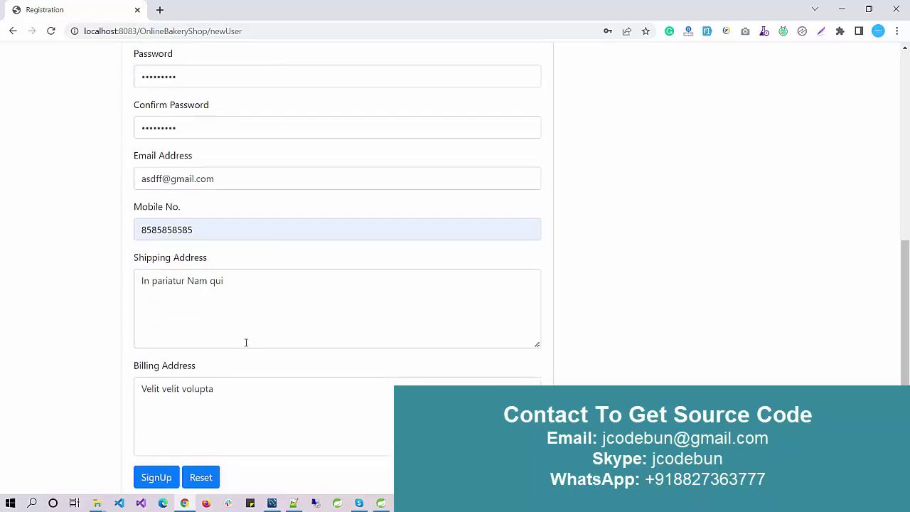
left_click(156, 476)
left_click_drag(233, 290, 38, 293)
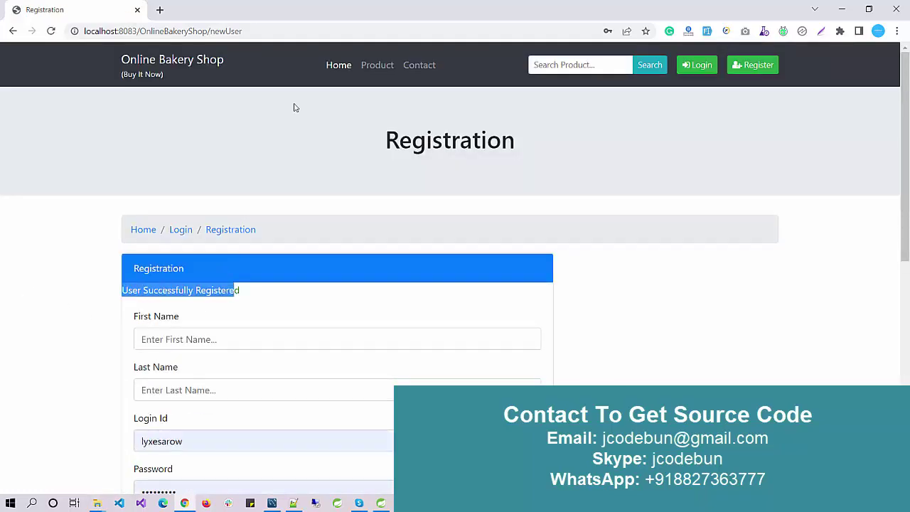
Re-run SELECT * FROM bakeryshop.so_user to show the new ninth row, and select the admin login value
left_click(271, 503)
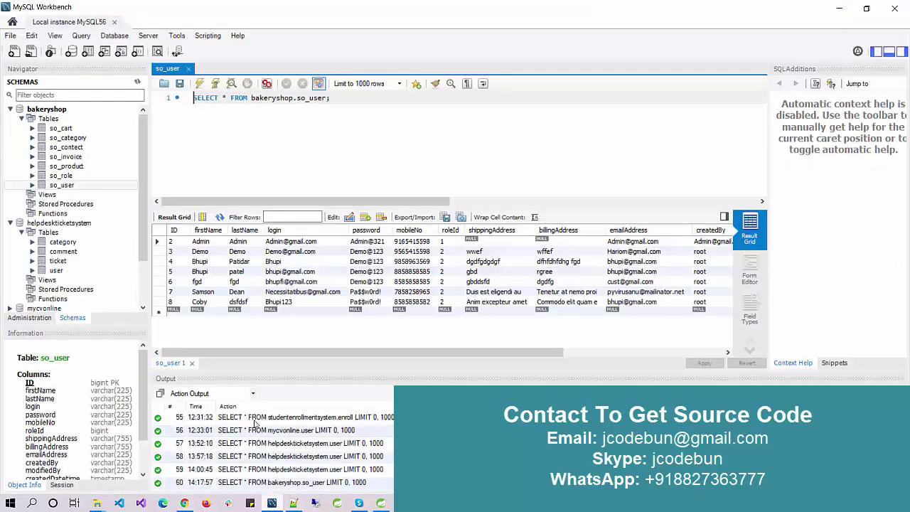
left_click(200, 84)
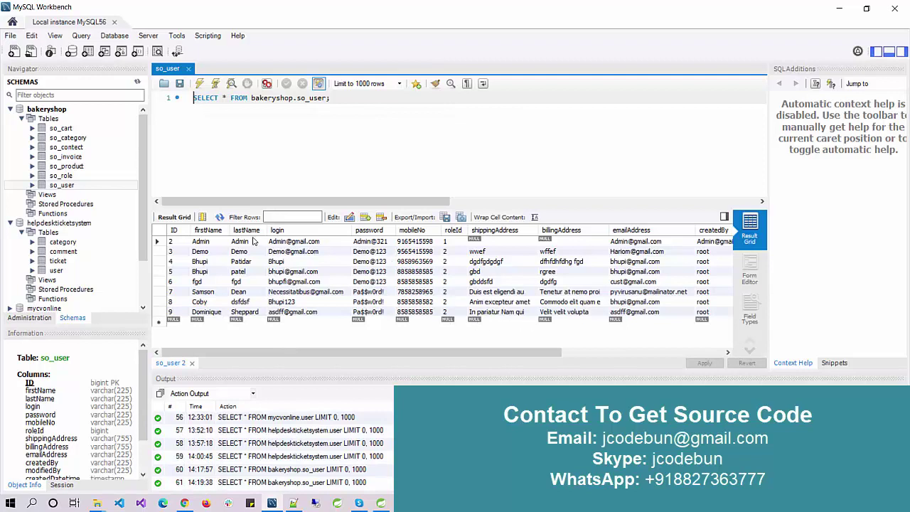
left_click(286, 241)
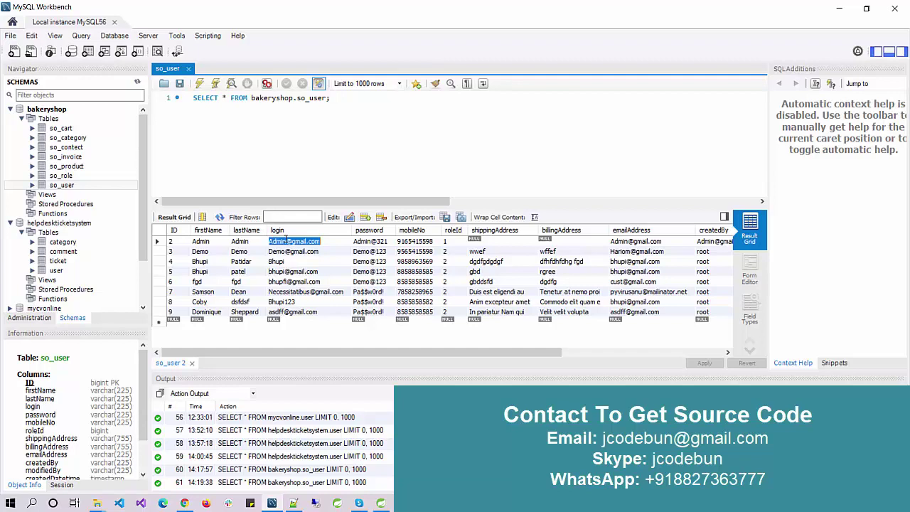
Sign in with the admin login id and the admin password copied from the so_user grid
key("alt+Tab")
left_click(689, 64)
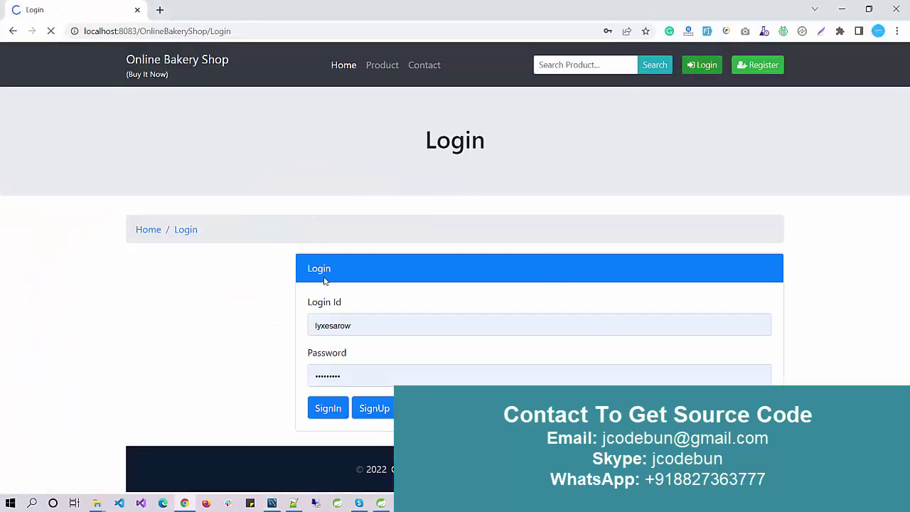
left_click(334, 324)
key("ctrl+a")
key("ctrl+v")
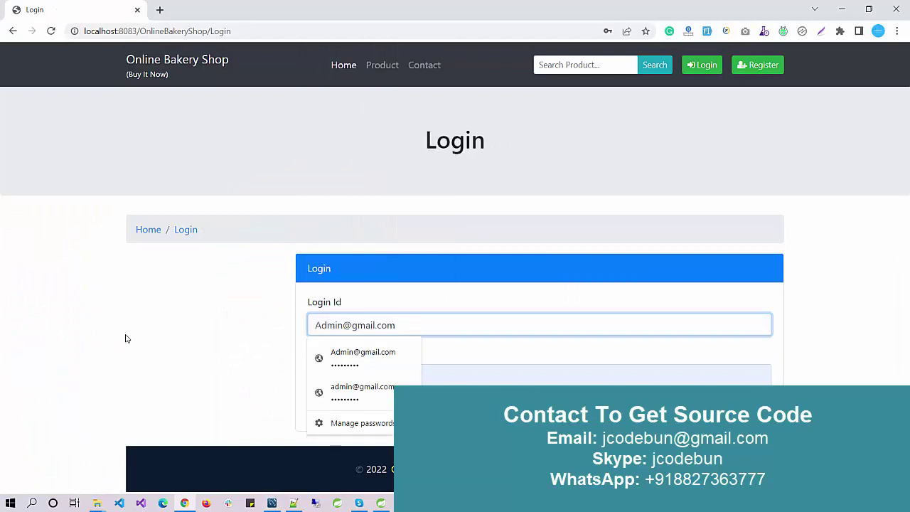
key("alt+Tab")
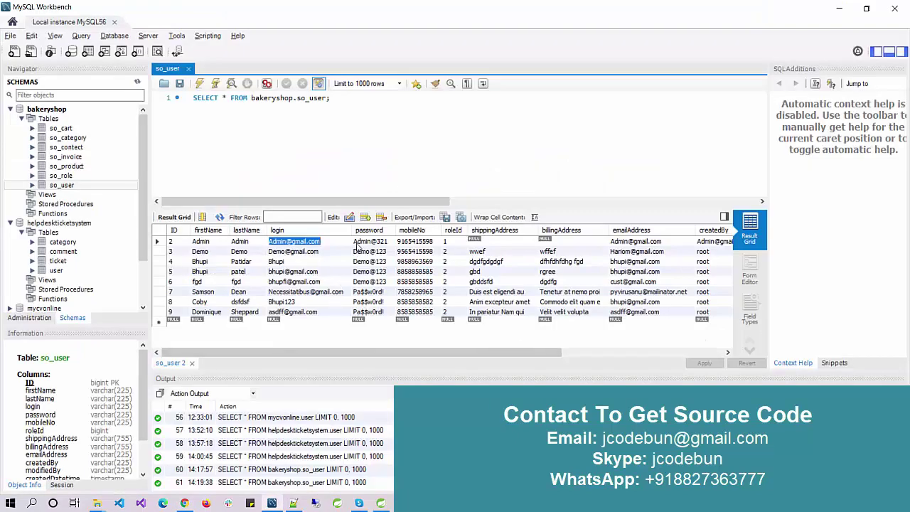
double_click(360, 242)
key("alt+Tab")
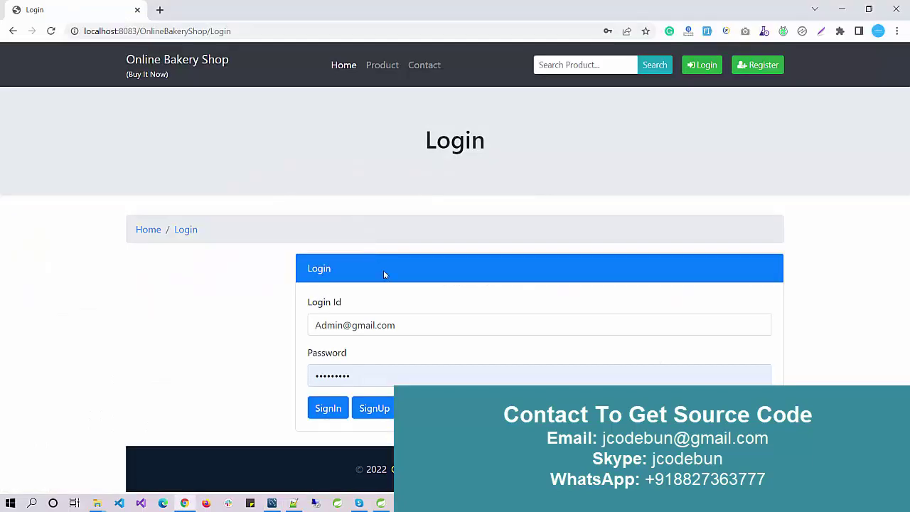
left_click(366, 369)
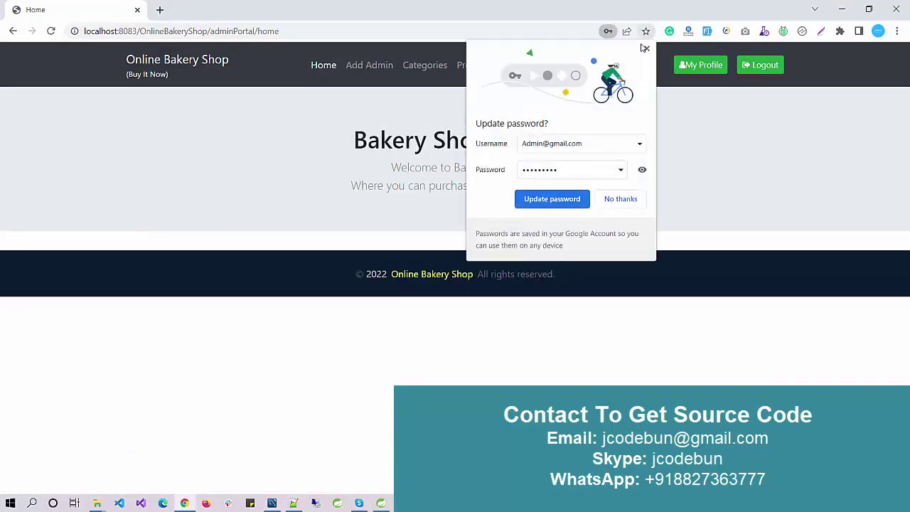
Dismiss Chrome's password prompt, view the Add New Admin form, then go to the Category list
left_click(647, 48)
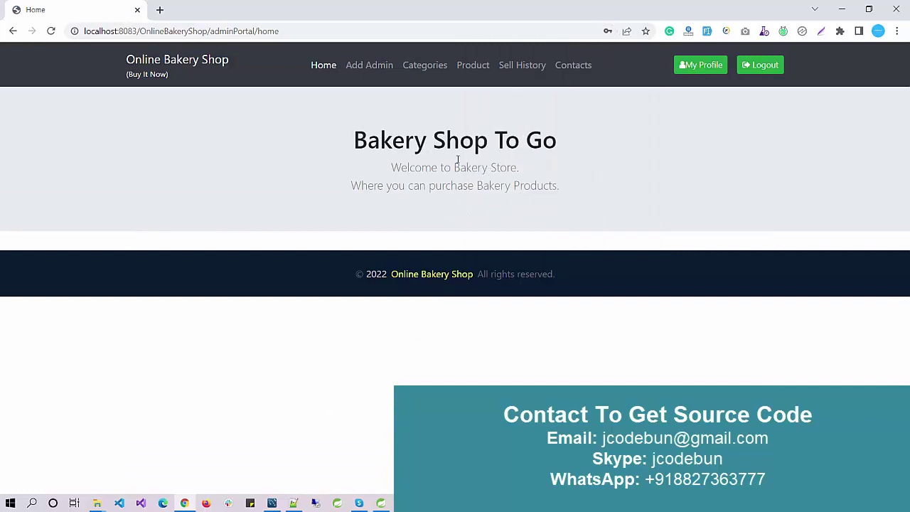
left_click(378, 67)
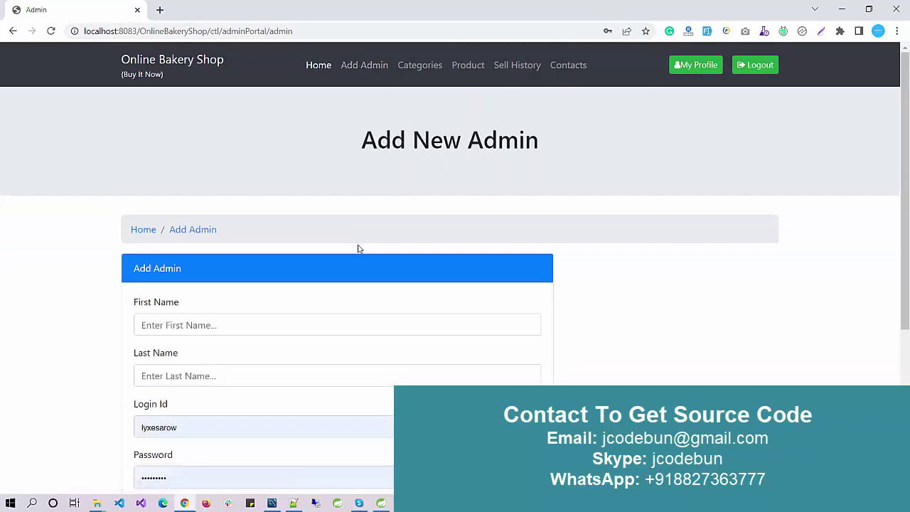
scroll(358, 249, "down", 3)
scroll(364, 242, "up", 3)
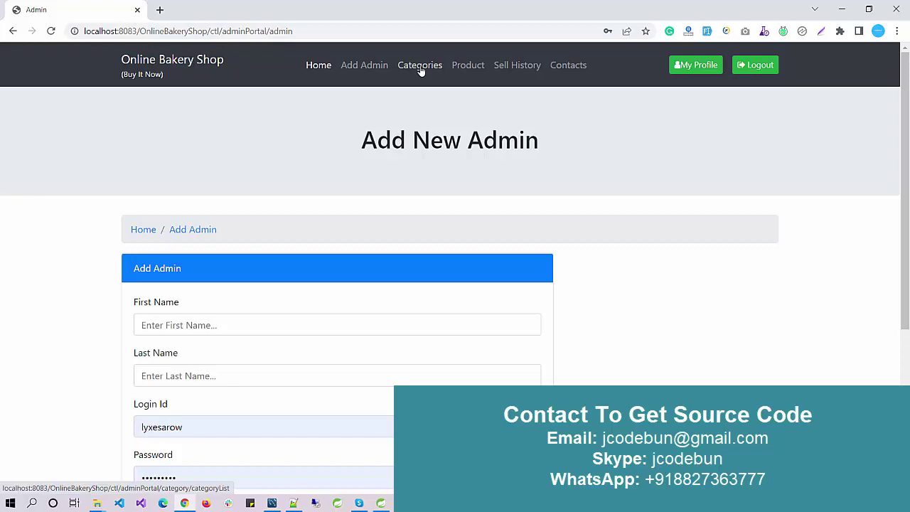
left_click(420, 66)
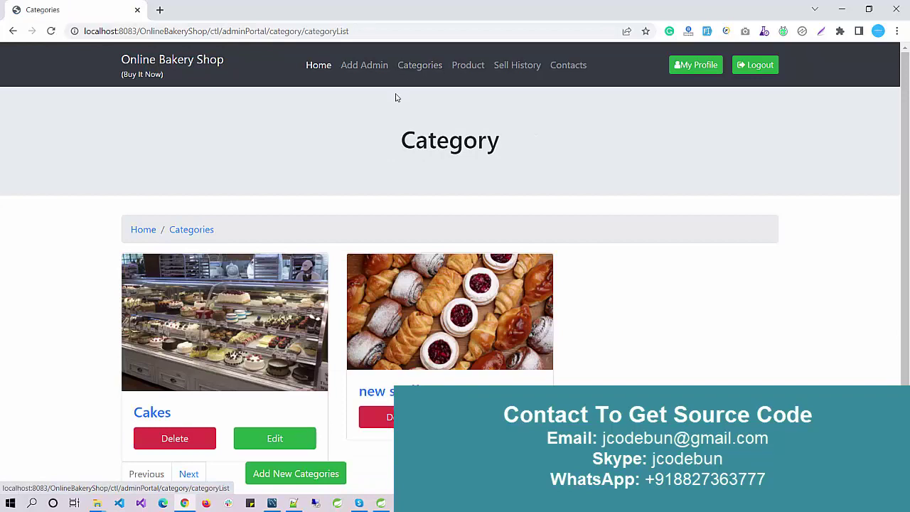
Open the add-category form and name the category 'New Cakes'
scroll(307, 318, "down", 1)
left_click(278, 435)
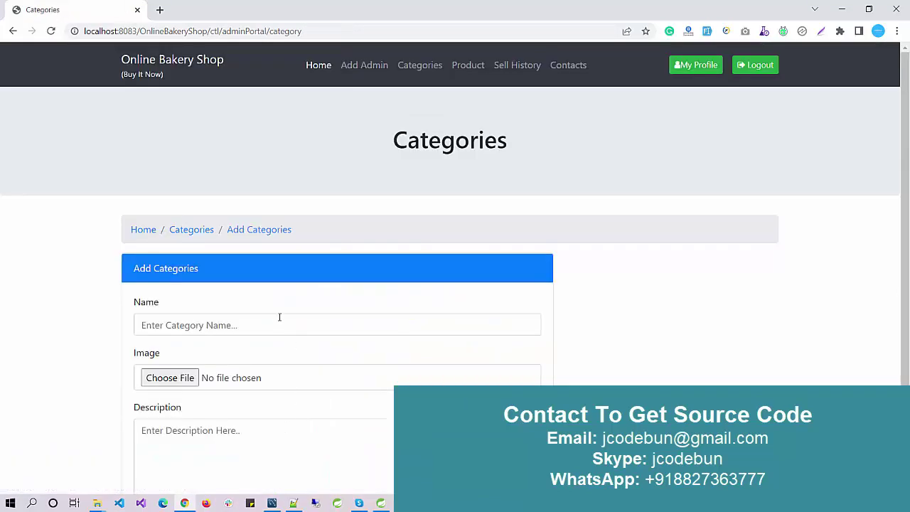
left_click(273, 322)
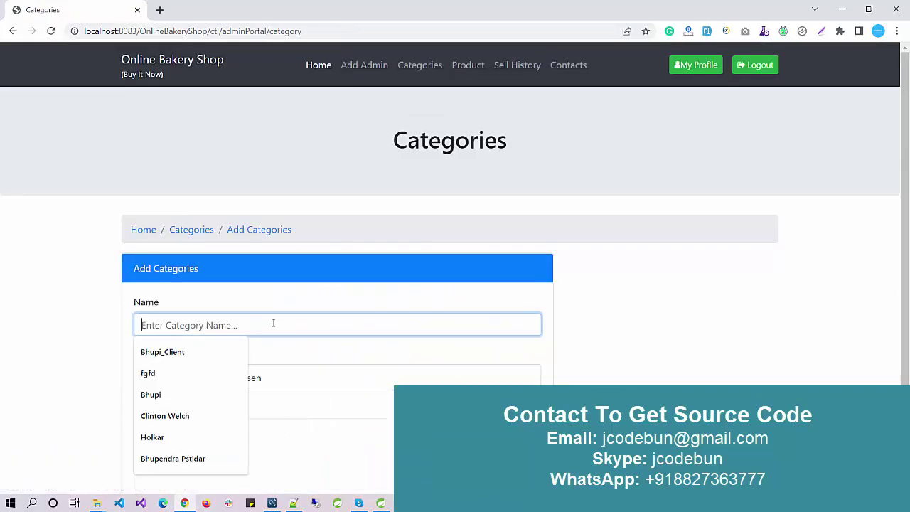
type("N")
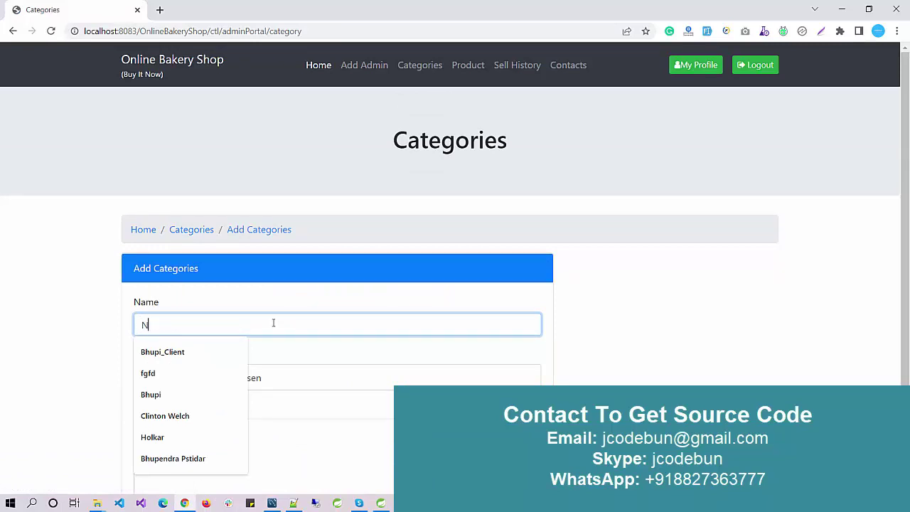
type("ew Cakes")
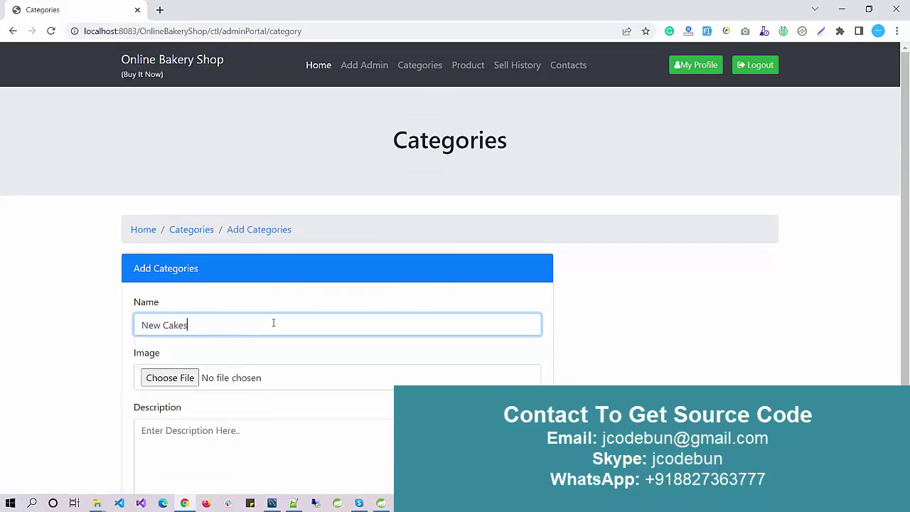
Attach images.jfif, enter description 'fgfdg', and save the category
scroll(247, 319, "down", 2)
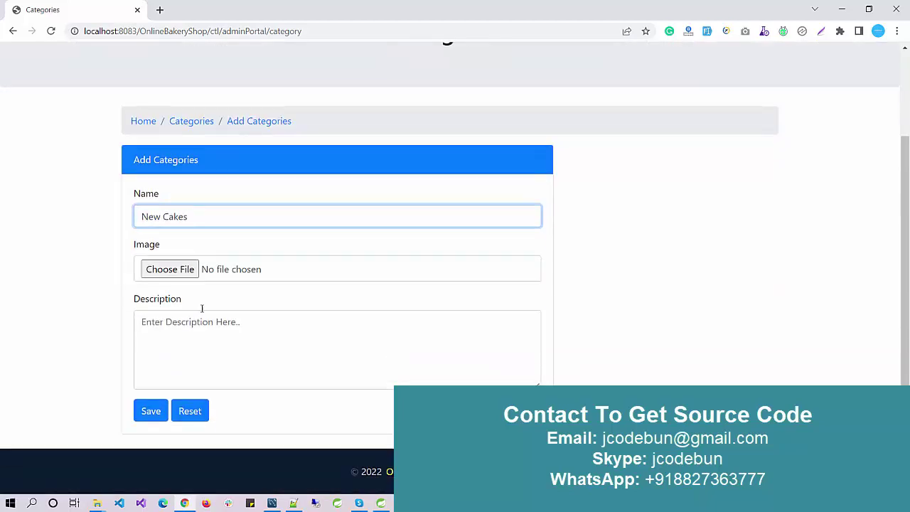
left_click(170, 273)
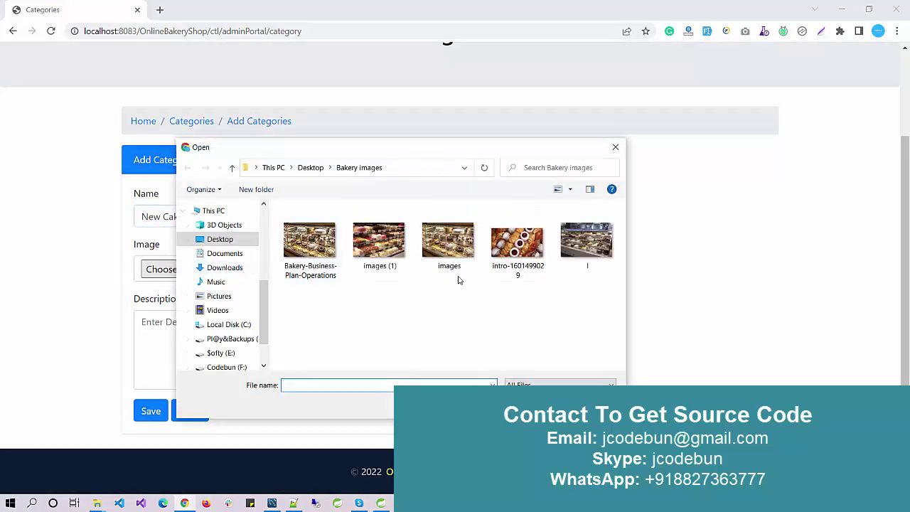
left_click(448, 245)
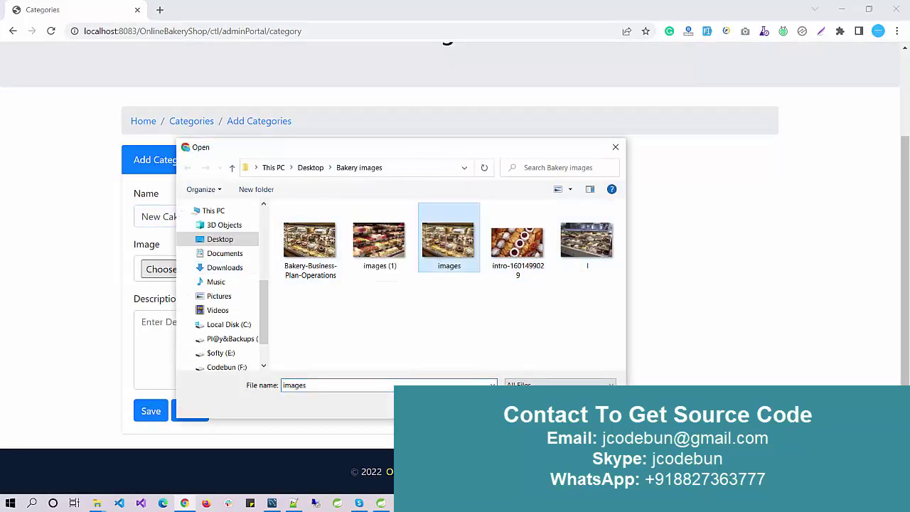
double_click(448, 245)
left_click(221, 365)
type("fgfdg")
left_click(158, 409)
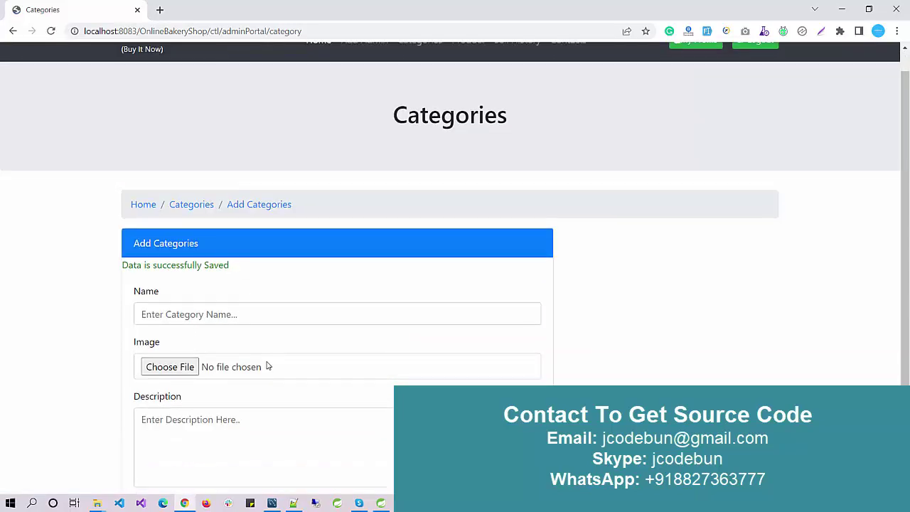
scroll(268, 365, "down", 1)
scroll(234, 248, "up", 3)
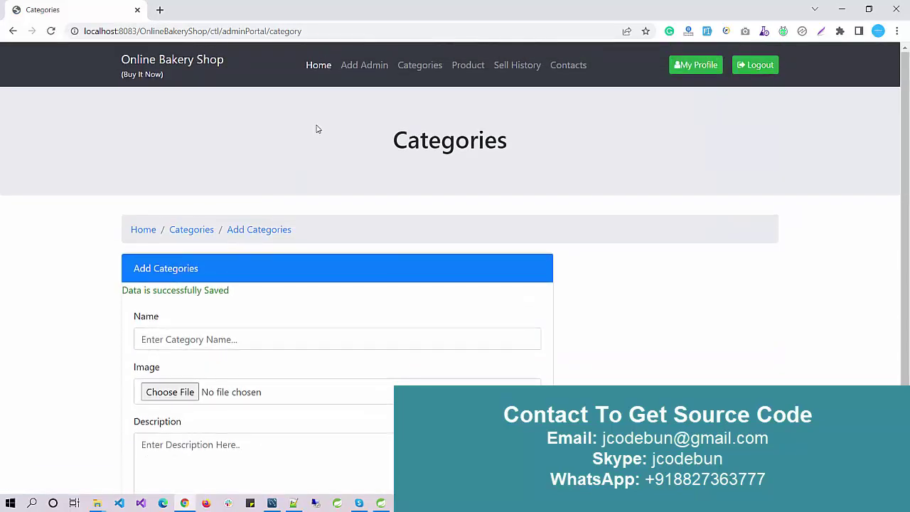
Open New Cakes for editing from the category list and rename it New Cakess
left_click(430, 71)
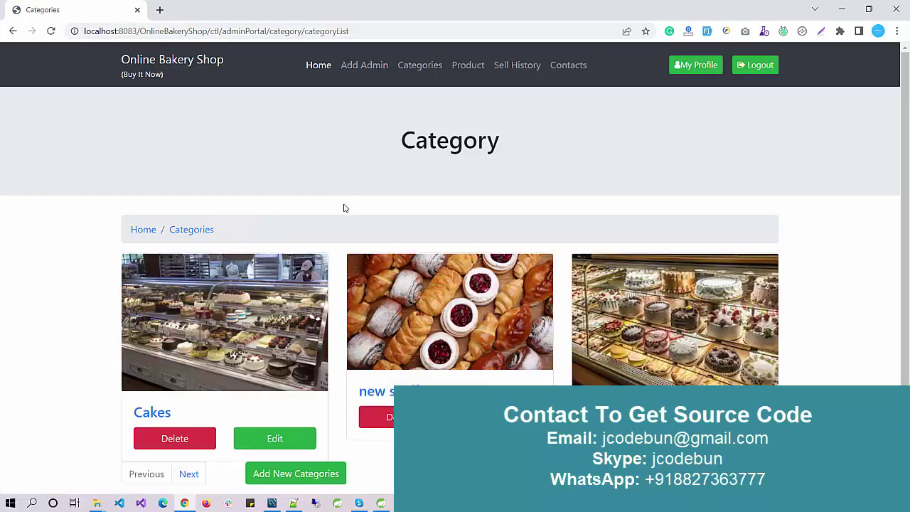
scroll(344, 206, "down", 1)
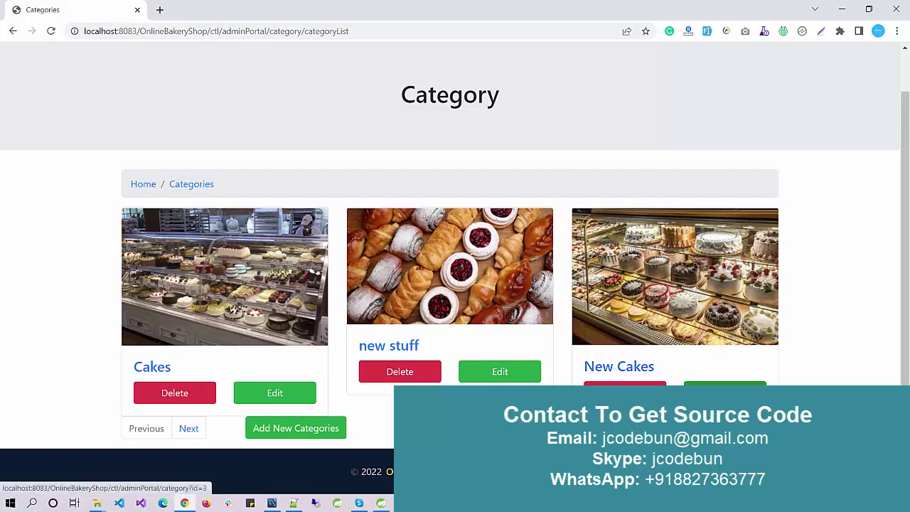
left_click(724, 391)
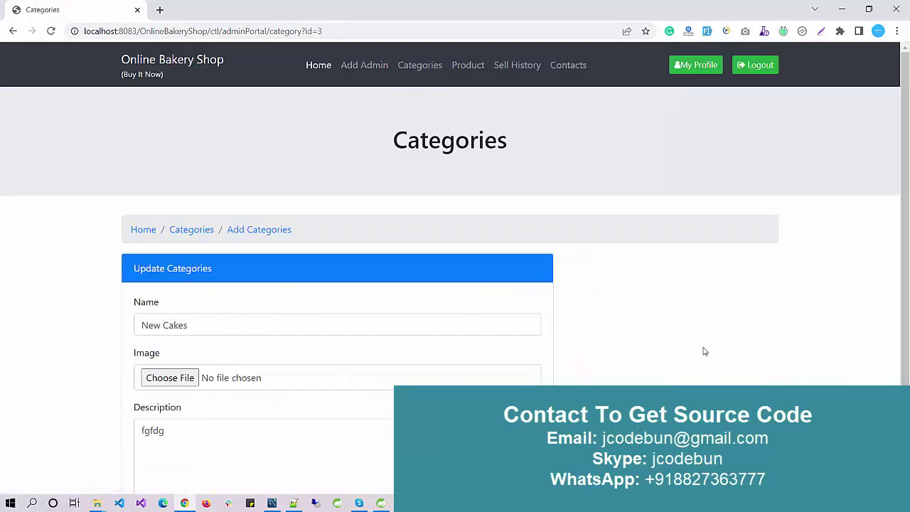
scroll(700, 346, "down", 1)
left_click(214, 220)
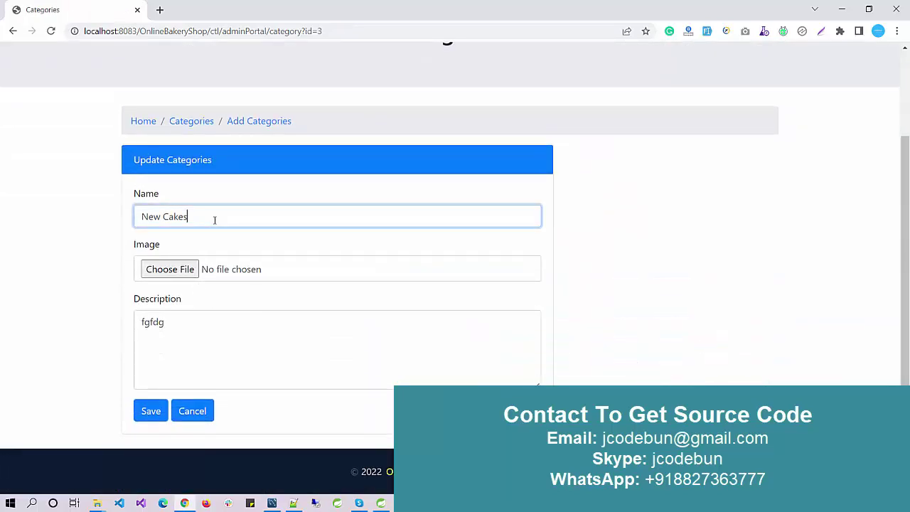
Re-attach images.jfif, save, and reload the category list to confirm the change
left_click(170, 269)
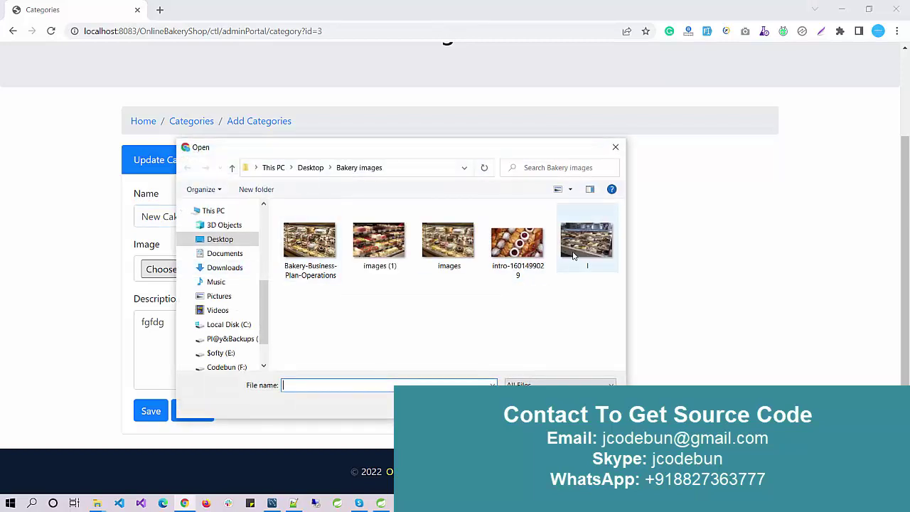
left_click(437, 255)
left_click(529, 405)
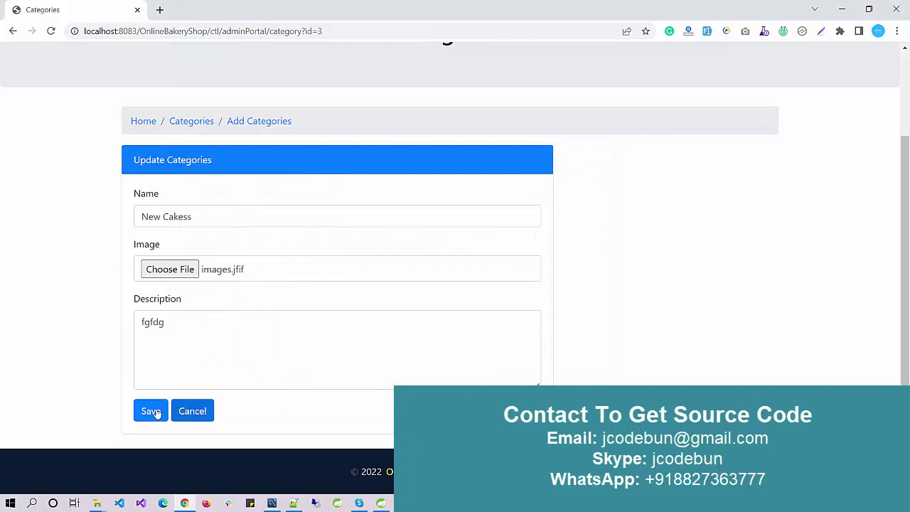
left_click(151, 411)
left_click(422, 64)
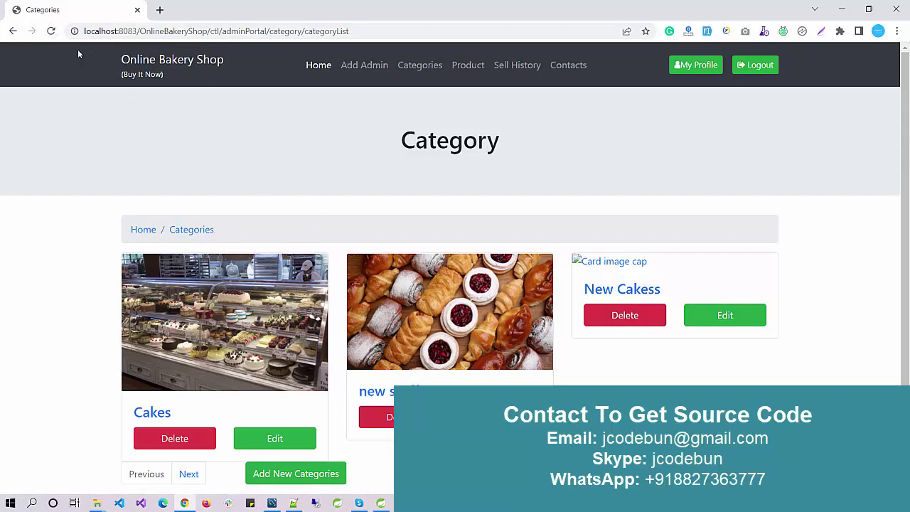
left_click(51, 31)
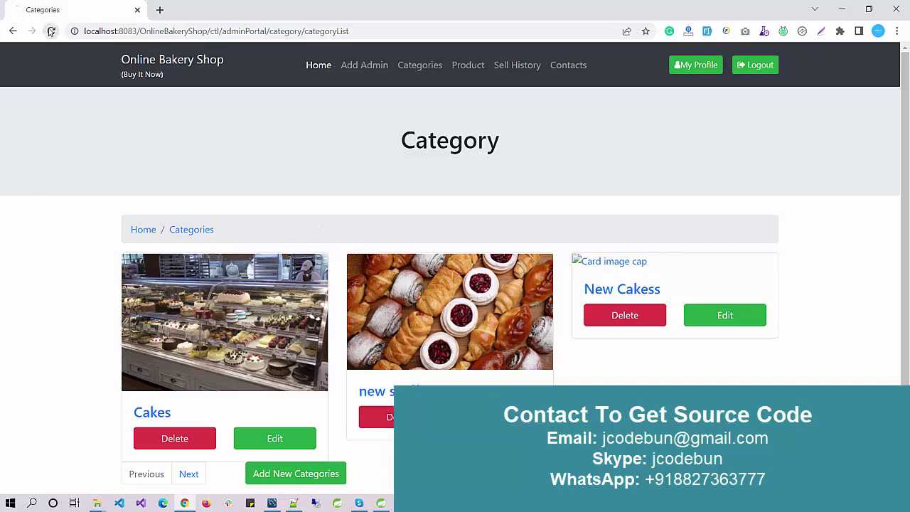
Refresh the OnlineBakeryShop project in Spring Tool Suite, then return to Chrome's category list
left_click(359, 503)
right_click(50, 82)
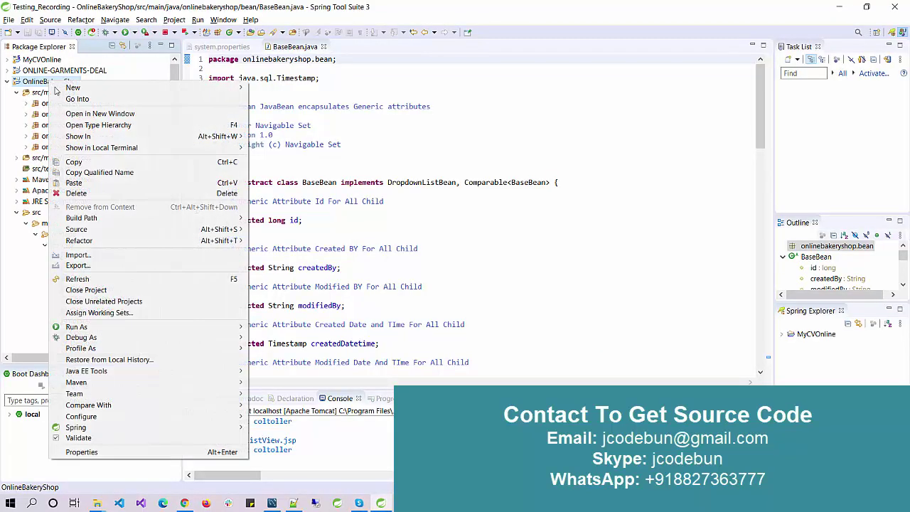
left_click(78, 279)
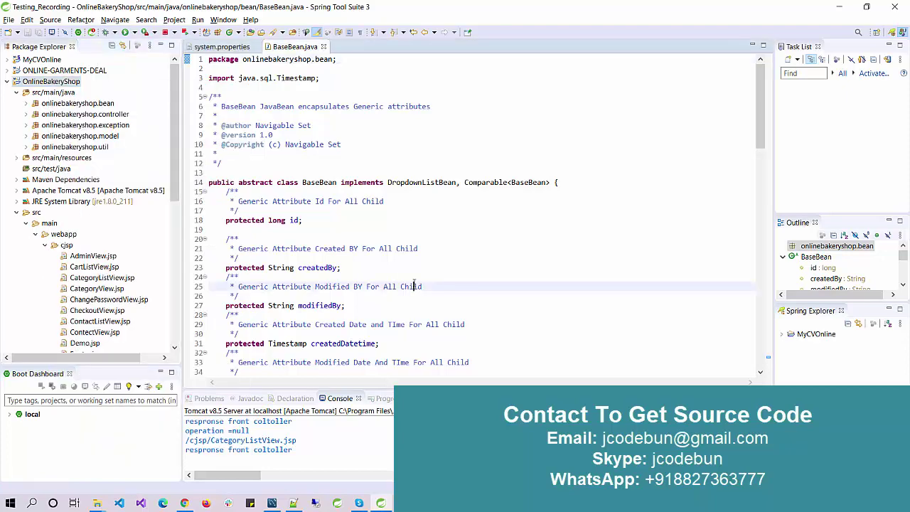
key("alt+Tab")
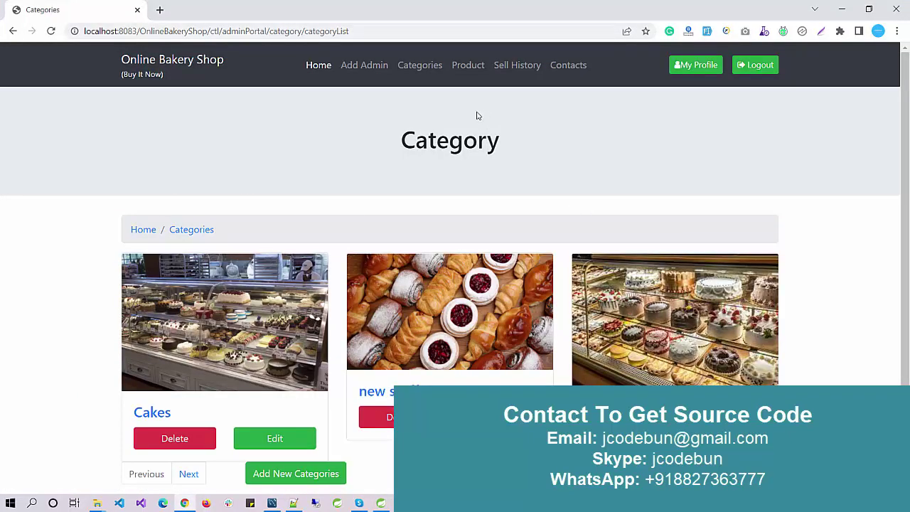
Start a new product from the product list and assign it the new stuff category
left_click(467, 70)
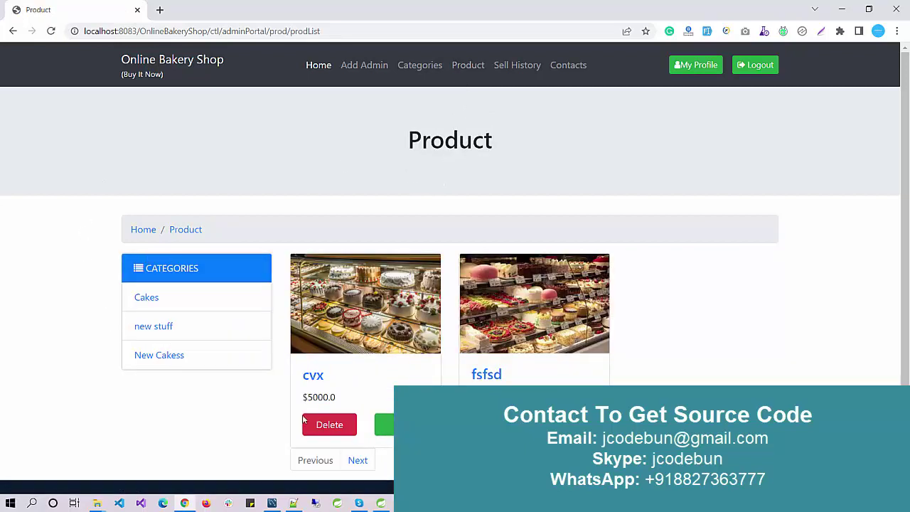
left_click(384, 424)
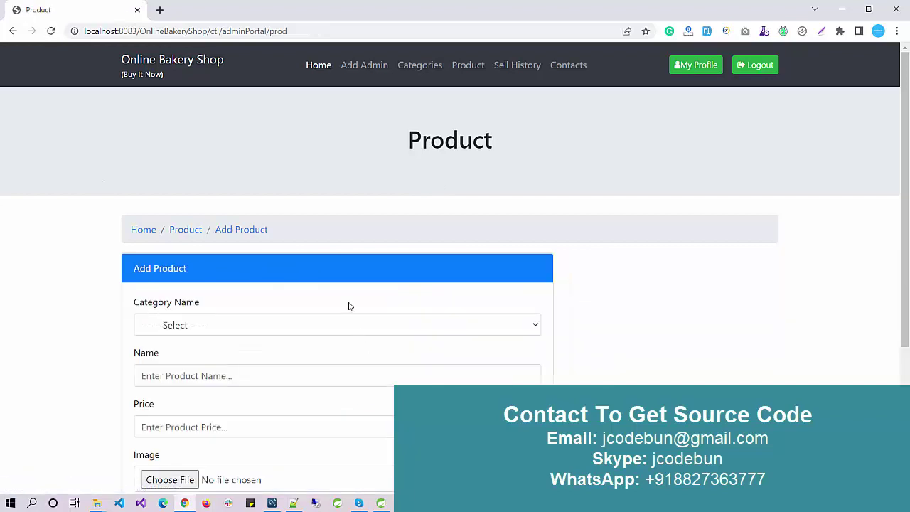
scroll(349, 306, "down", 1)
left_click(206, 263)
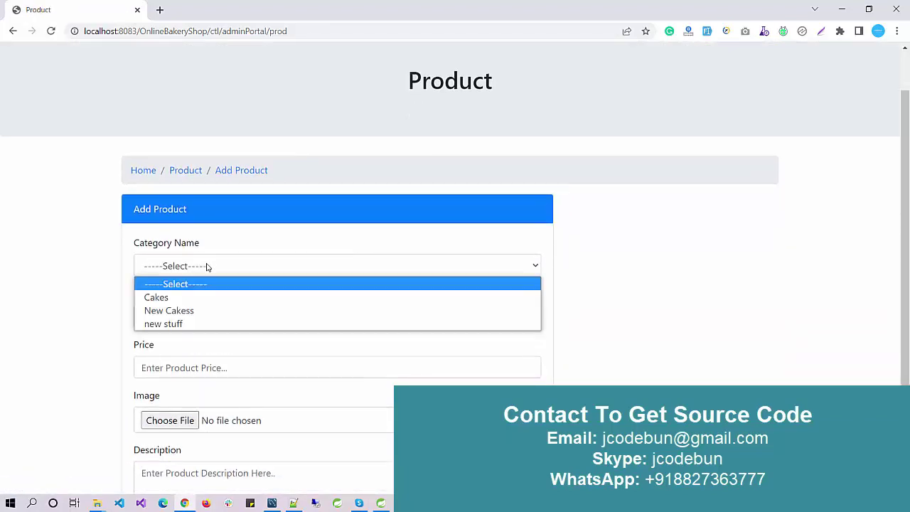
left_click(170, 324)
scroll(192, 274, "down", 1)
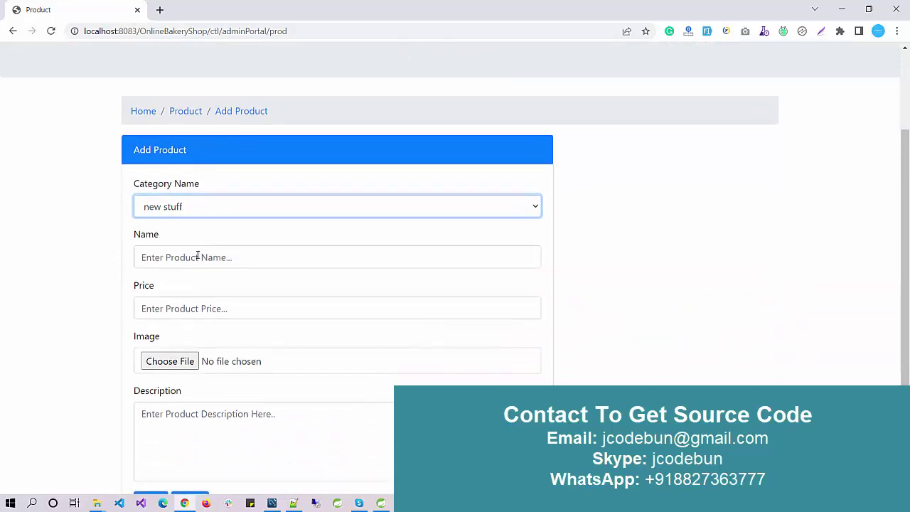
Save product dfsfd priced 344 with the Bakery-Business-Plan-Operations picture and description erwer
left_click(197, 257)
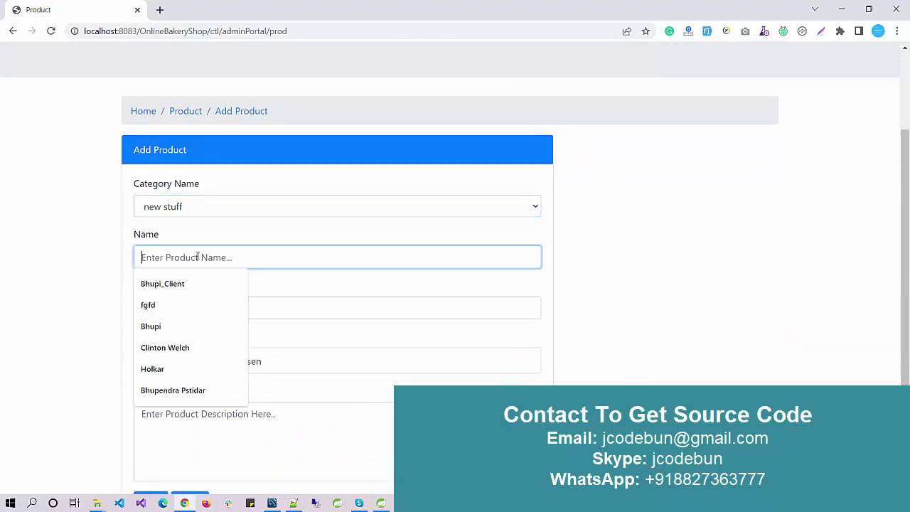
type("dfsfd")
left_click(175, 308)
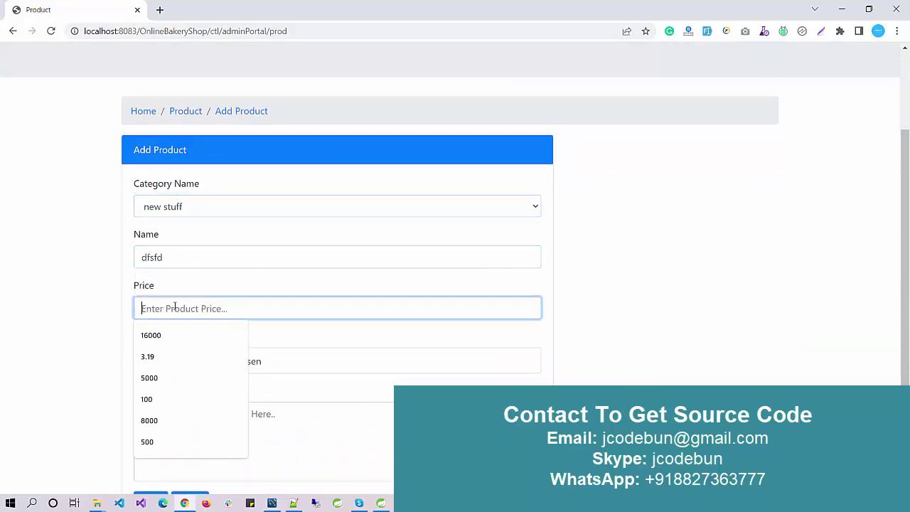
type("344")
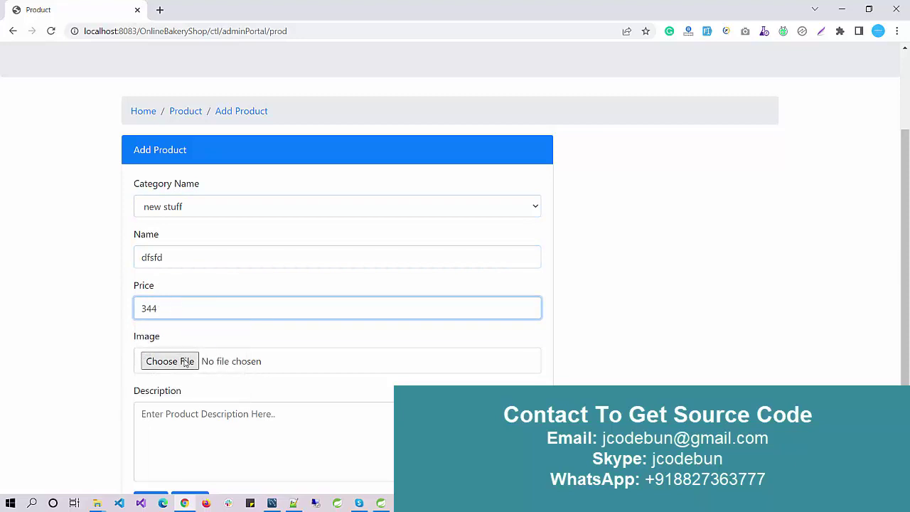
left_click(186, 360)
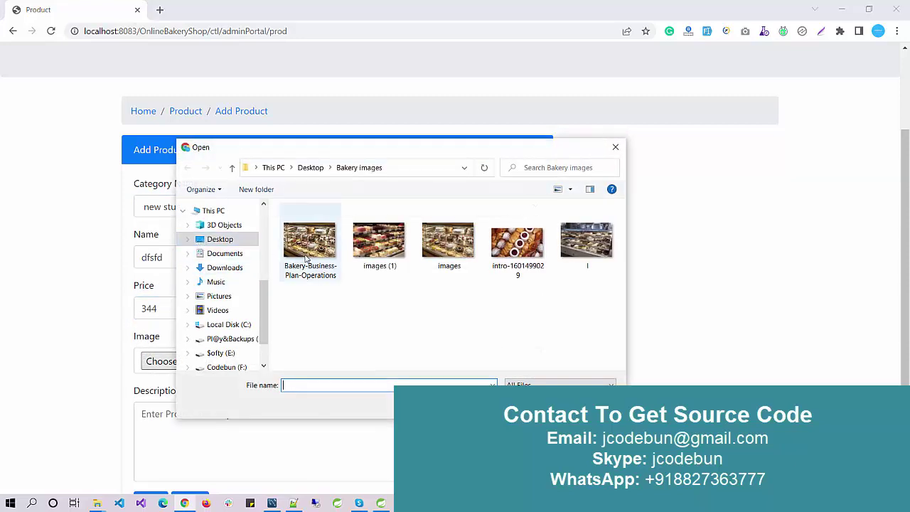
left_click(336, 280)
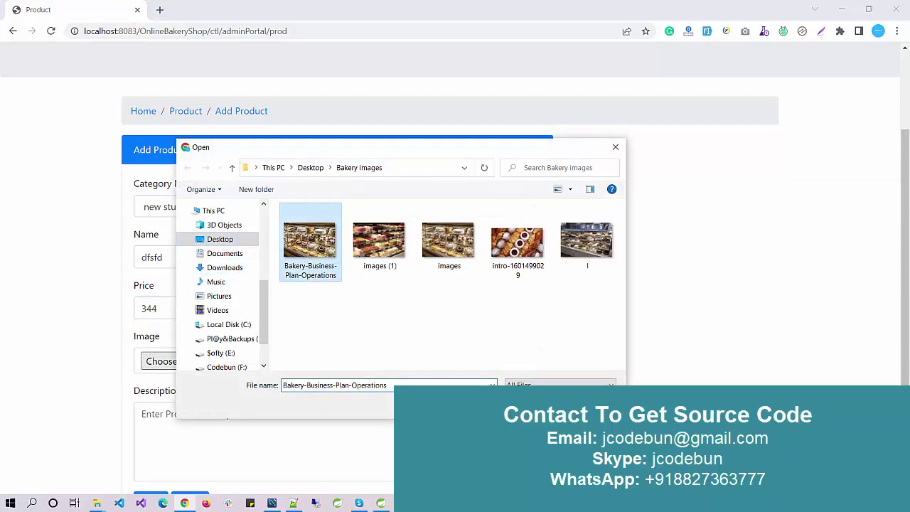
key("Return")
scroll(306, 348, "down", 3)
left_click(288, 351)
type("erwer")
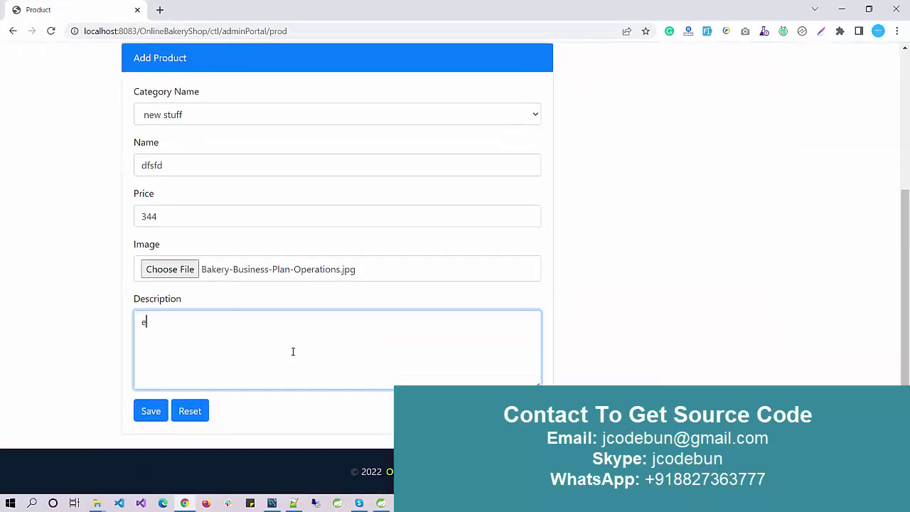
left_click(147, 413)
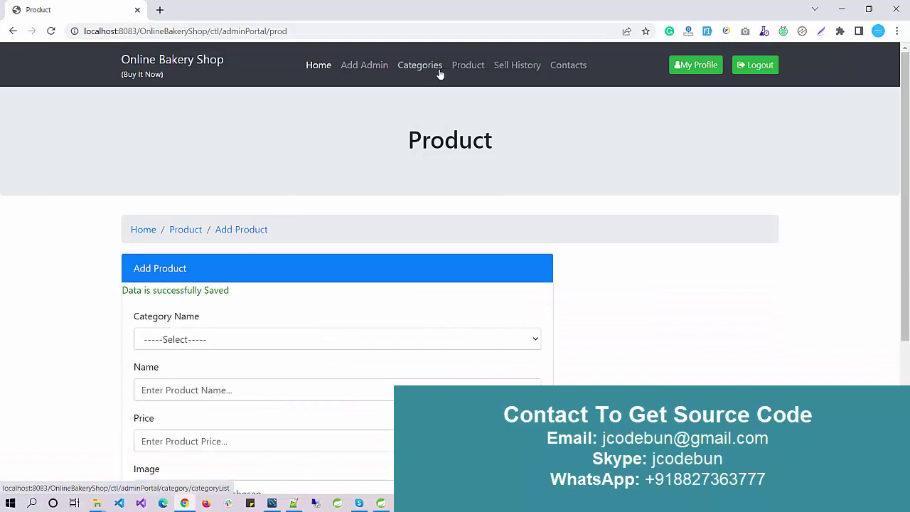
Reload the product list and refresh the OnlineBakeryShop project in STS before returning to Chrome
left_click(453, 68)
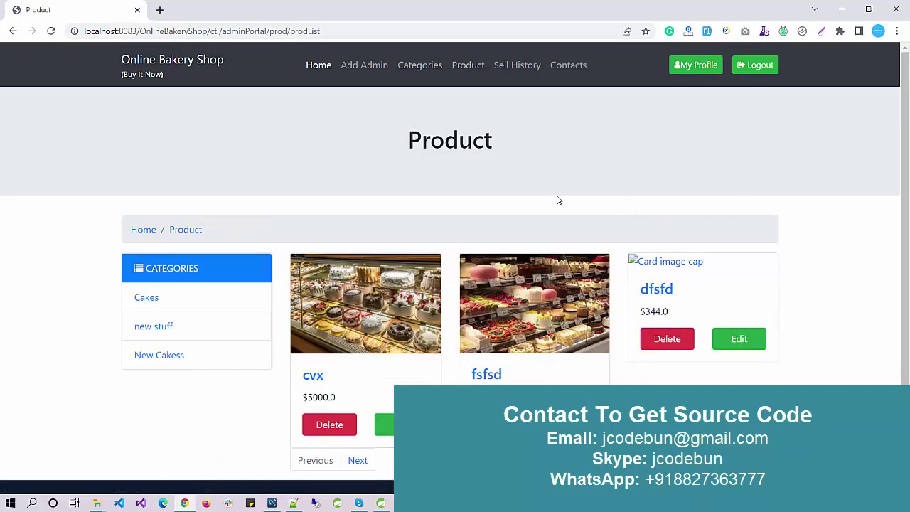
left_click(50, 31)
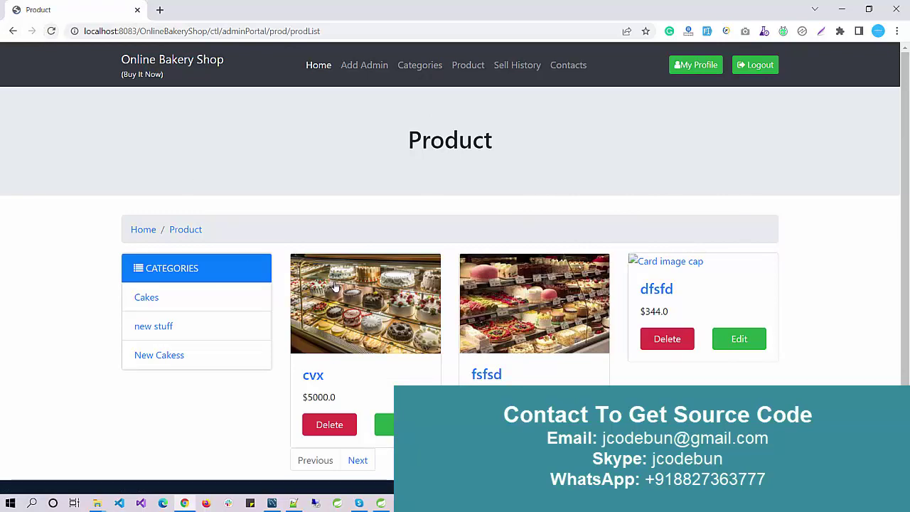
left_click(381, 503)
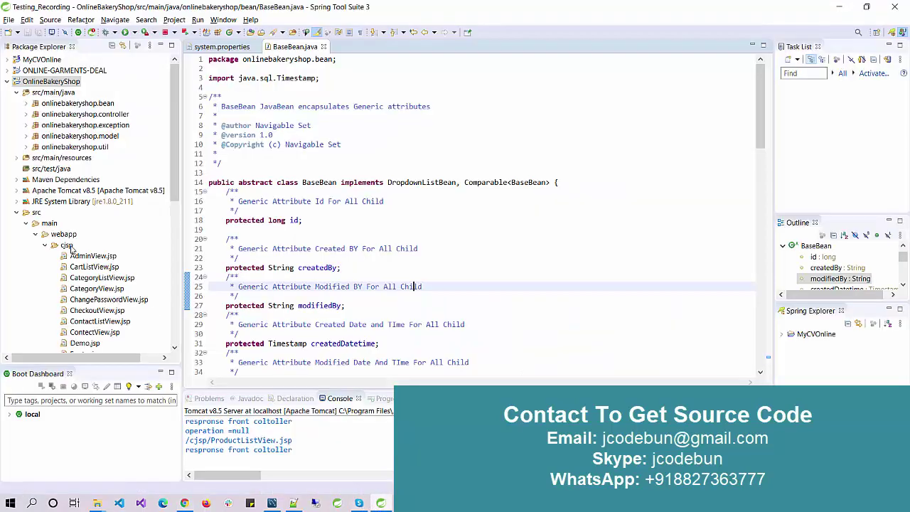
right_click(23, 82)
key("Escape")
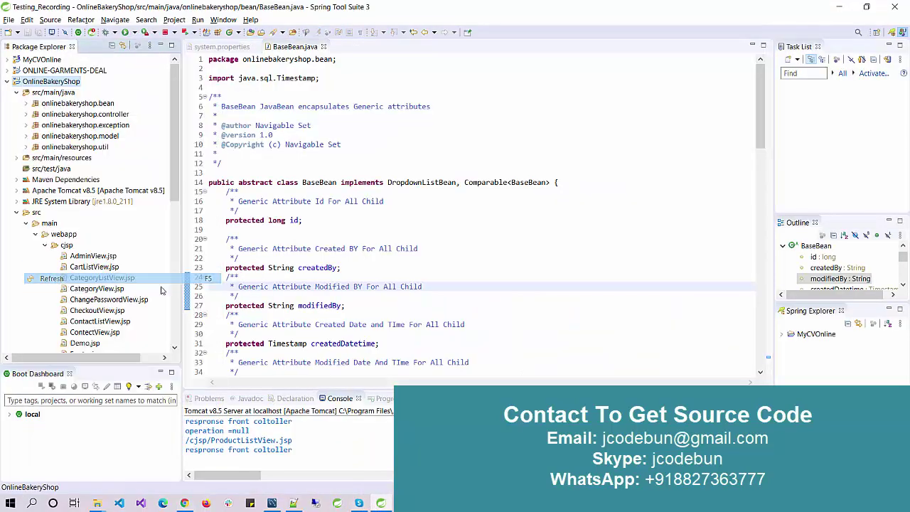
key("alt+Tab")
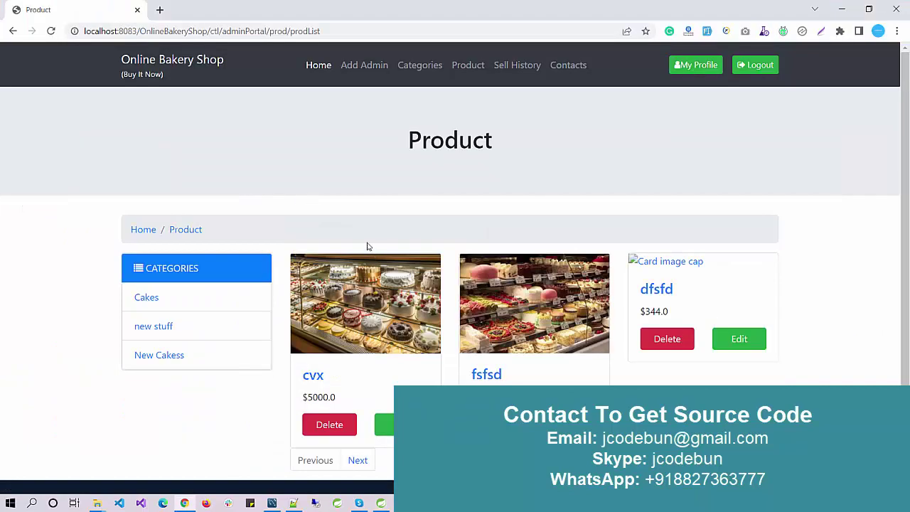
Reload the product list twice, then view Sell History, Contacts and the admin's My Profile
left_click(52, 31)
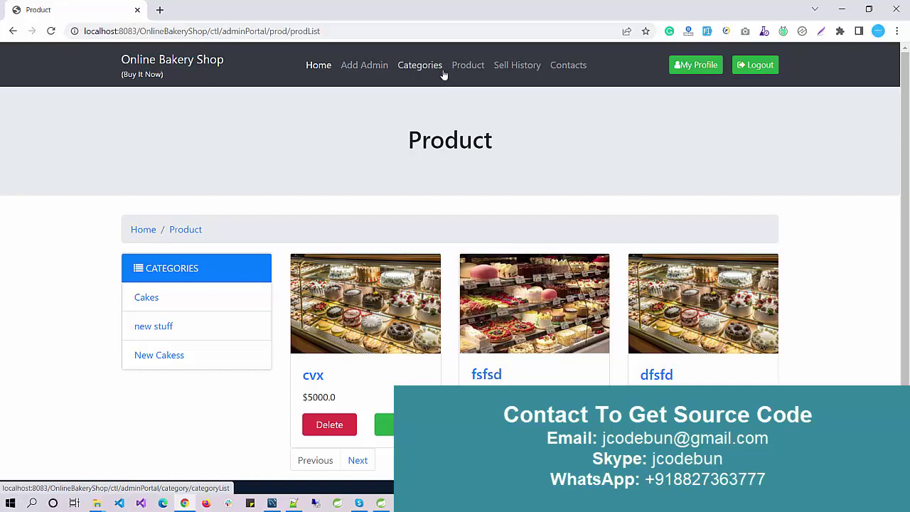
left_click(466, 65)
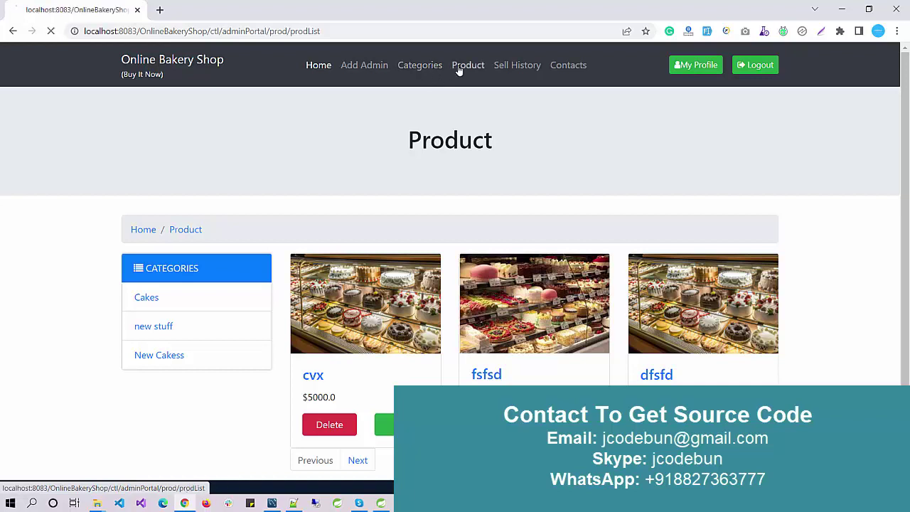
left_click(517, 67)
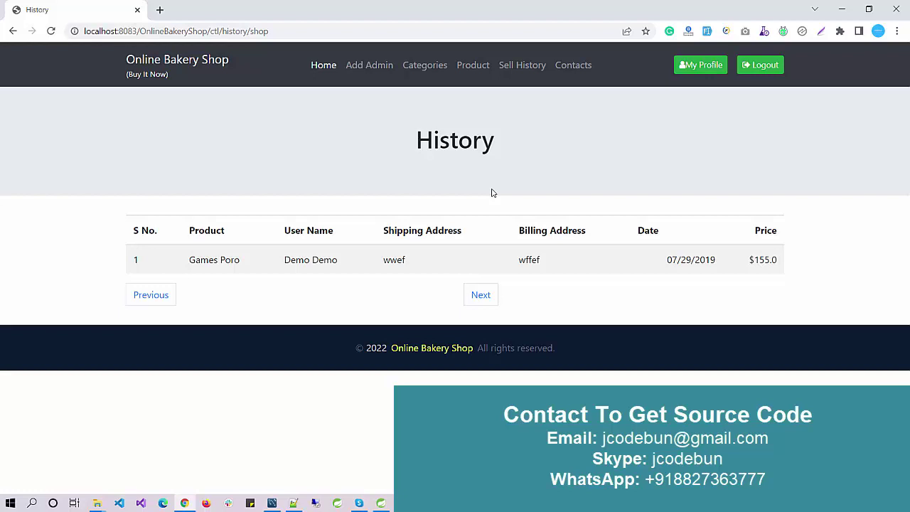
left_click(573, 65)
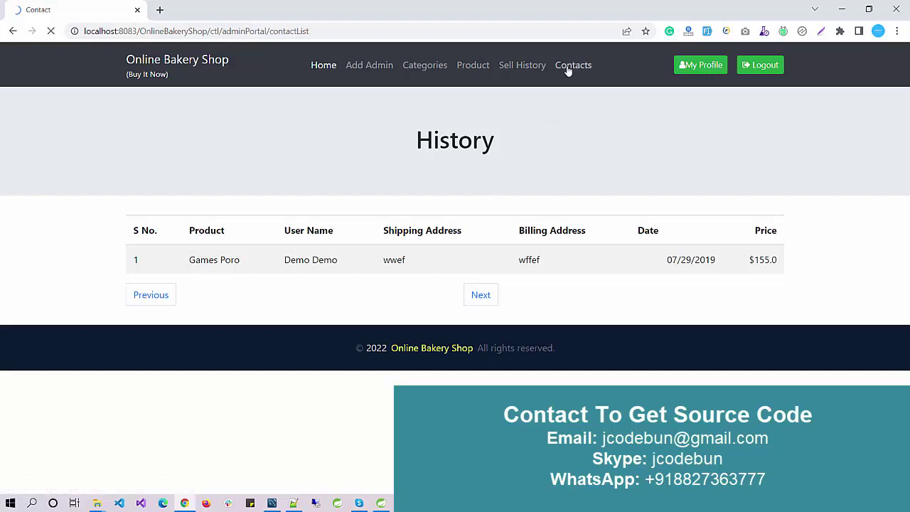
left_click(688, 69)
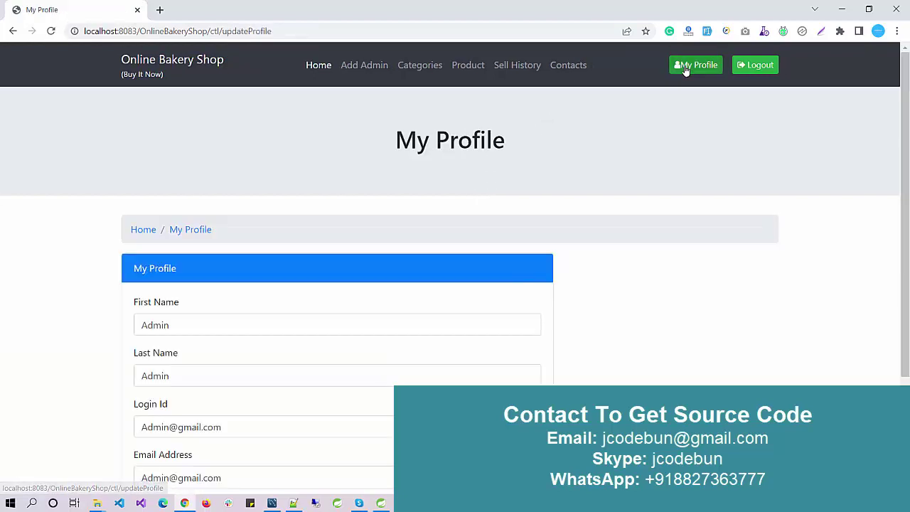
Log out of the admin account and select row 9's login in Workbench's so_user table
left_click(752, 71)
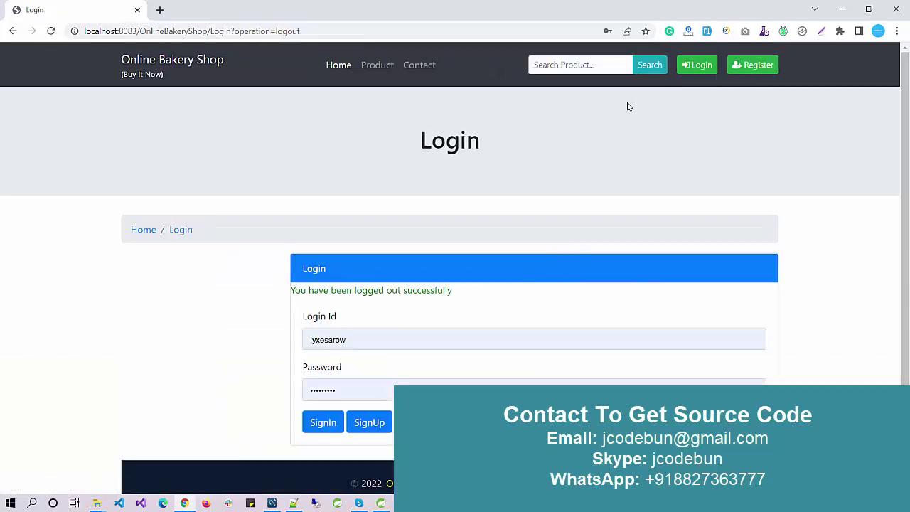
scroll(435, 202, "down", 1)
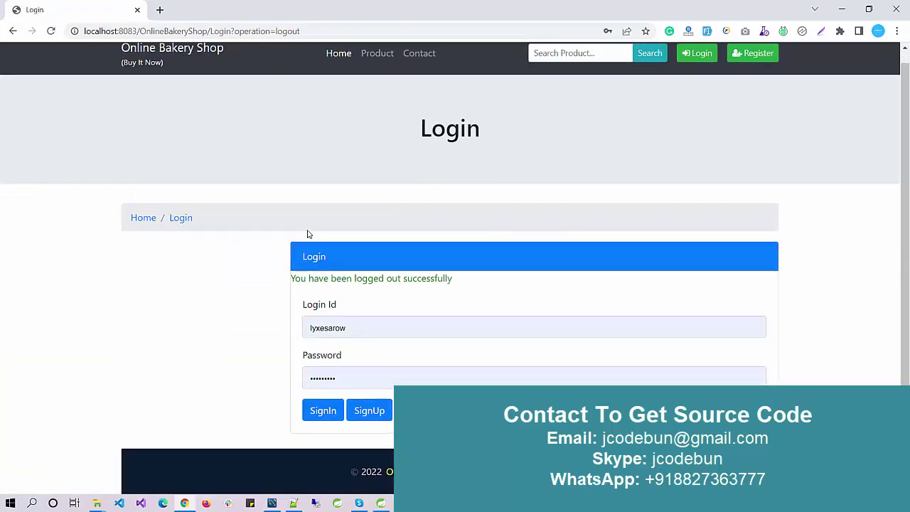
mouse_move(272, 497)
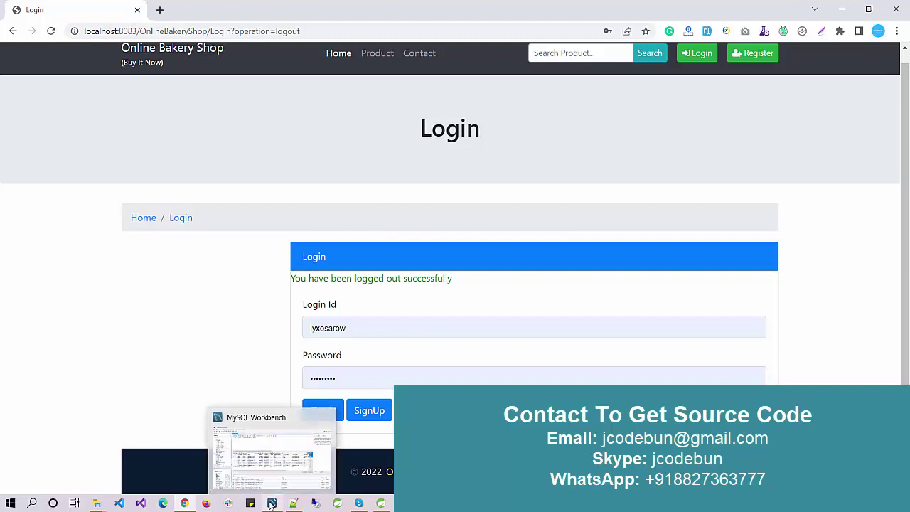
left_click(272, 455)
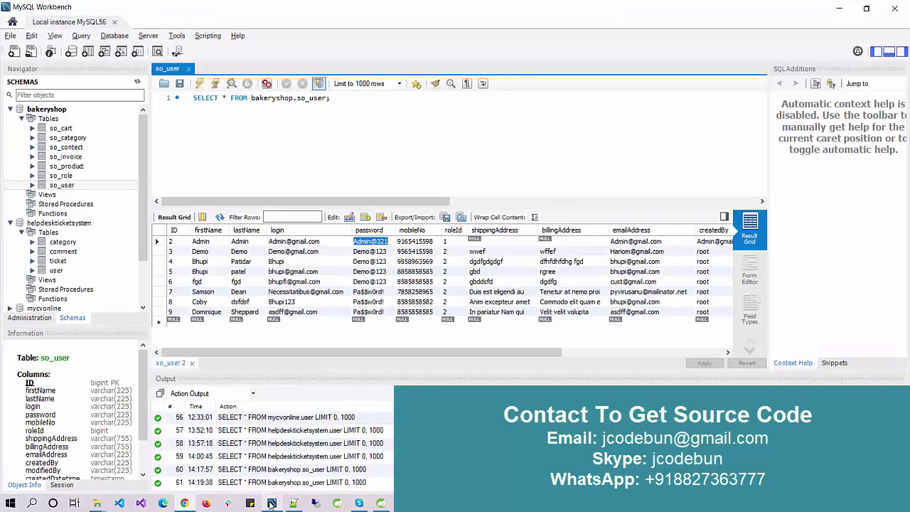
left_click(286, 312)
double_click(286, 313)
Back in Chrome, open the public Product catalogue
key("alt+Tab")
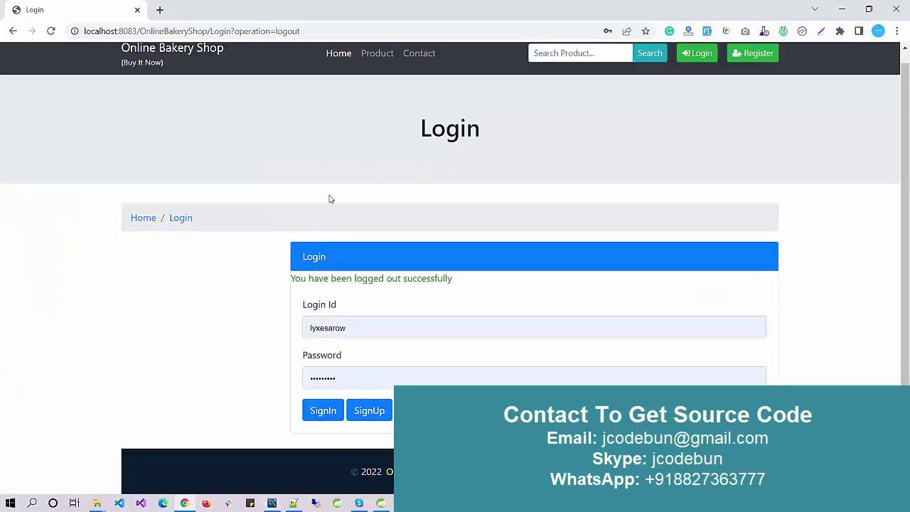
scroll(405, 121, "up", 1)
left_click(375, 65)
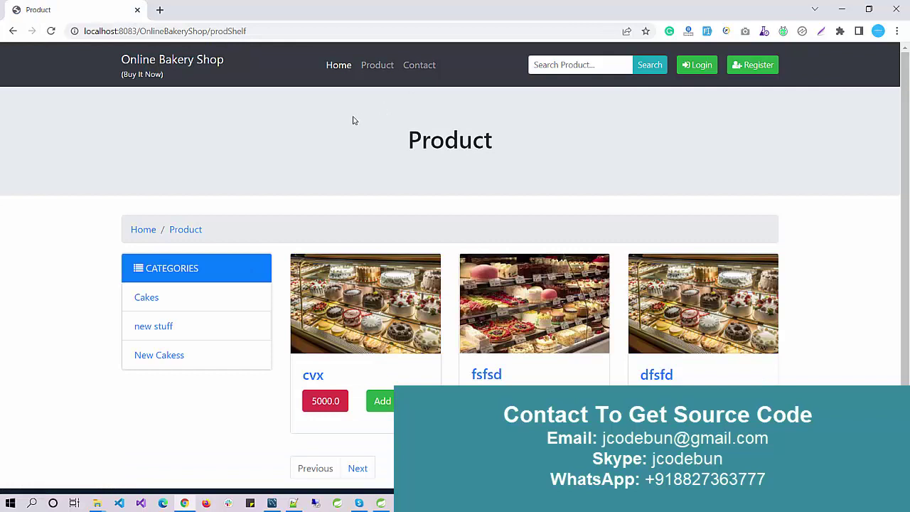
Browse the New Cakess and new stuff categories and try adding fsfsd to the cart
left_click(142, 358)
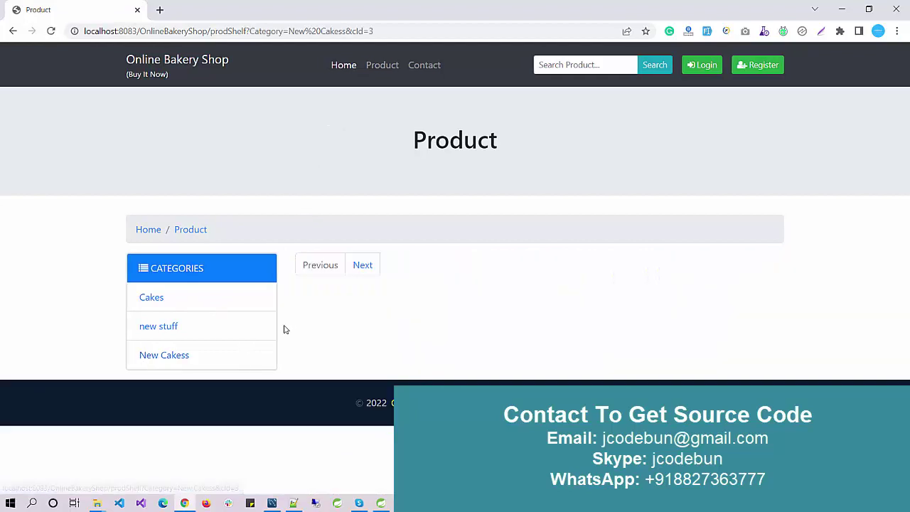
left_click(157, 326)
scroll(415, 321, "down", 1)
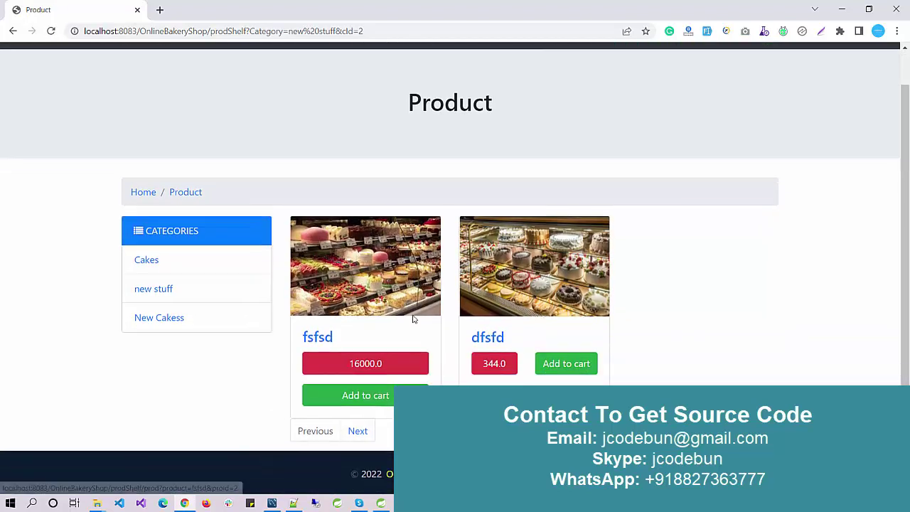
left_click(379, 395)
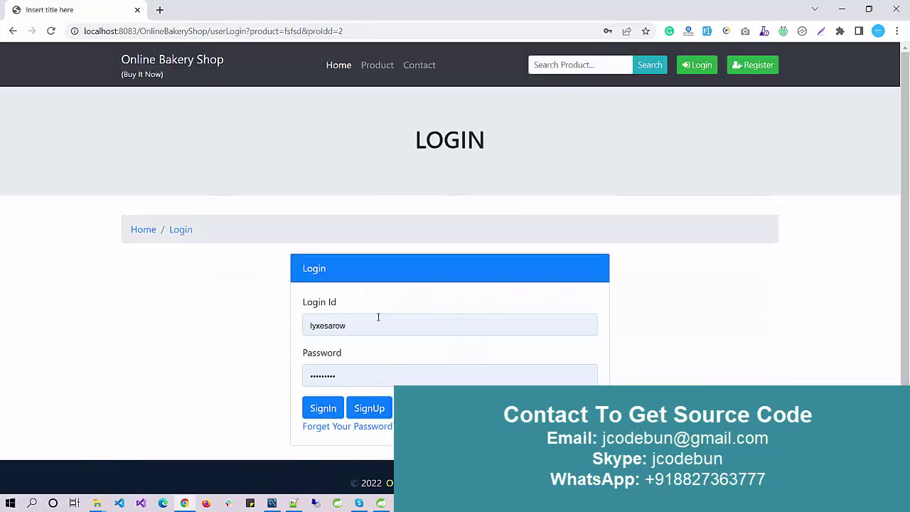
left_click(11, 31)
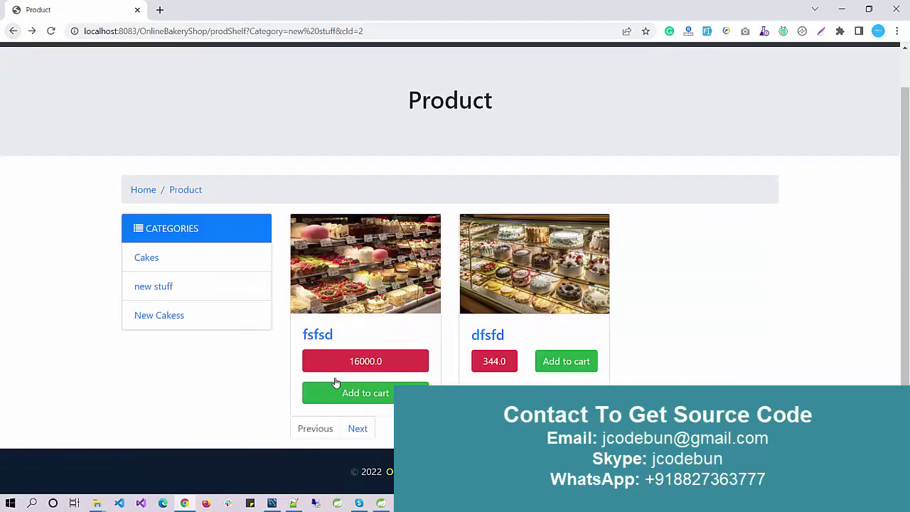
left_click(379, 396)
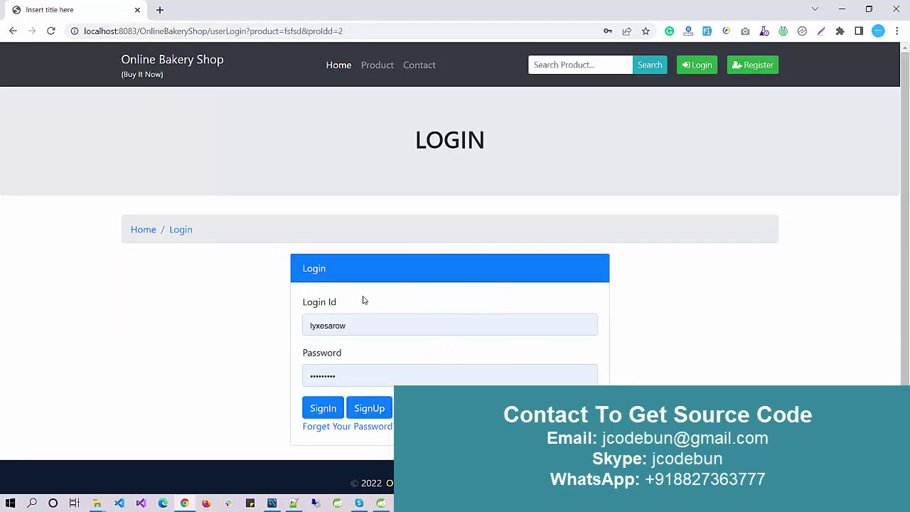
scroll(364, 327, "down", 1)
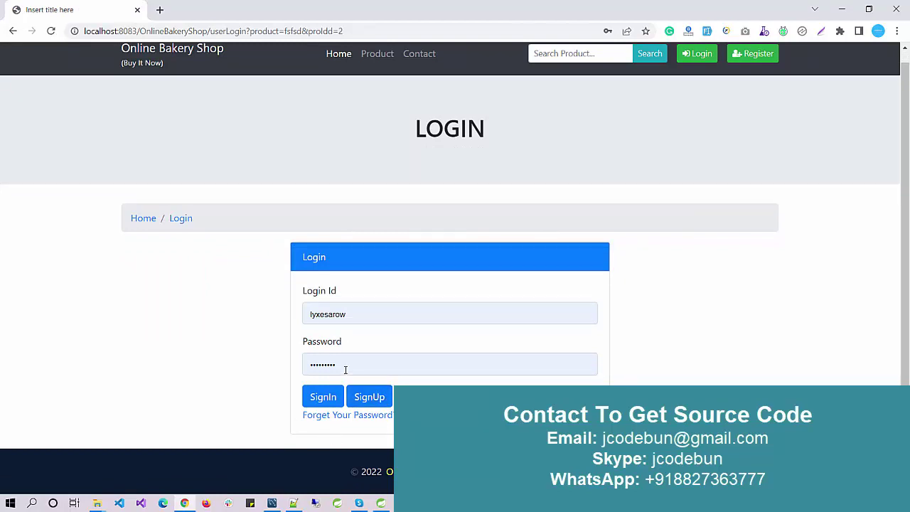
Look over the customer registration form, then go back to the login page
left_click(371, 398)
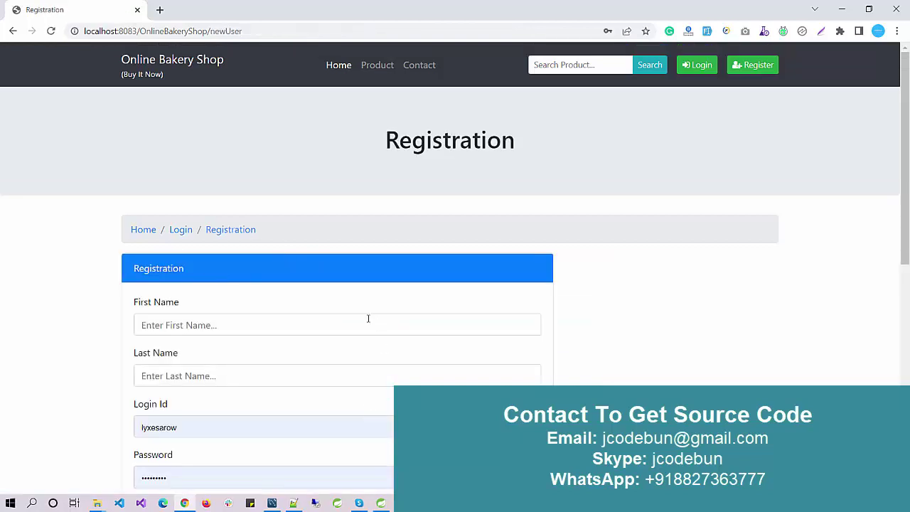
scroll(368, 320, "down", 3)
scroll(369, 321, "up", 2)
scroll(288, 391, "down", 6)
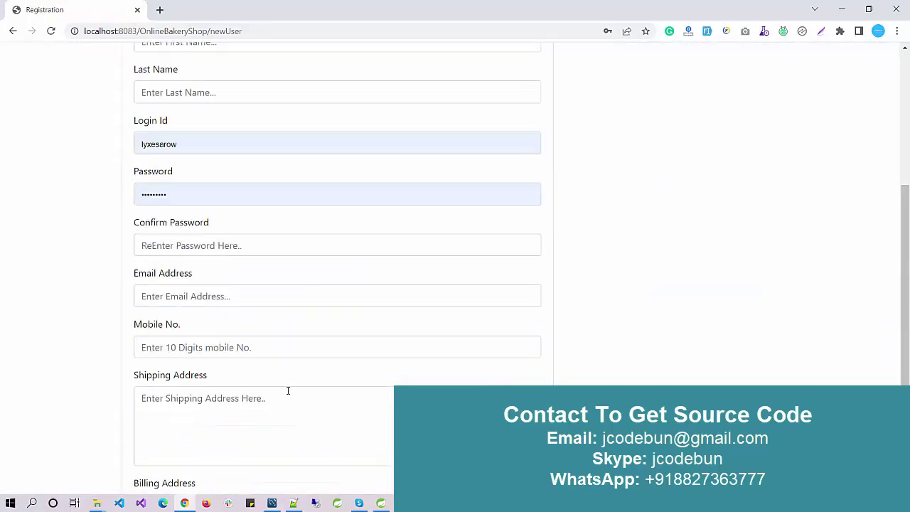
scroll(288, 390, "up", 4)
left_click(13, 30)
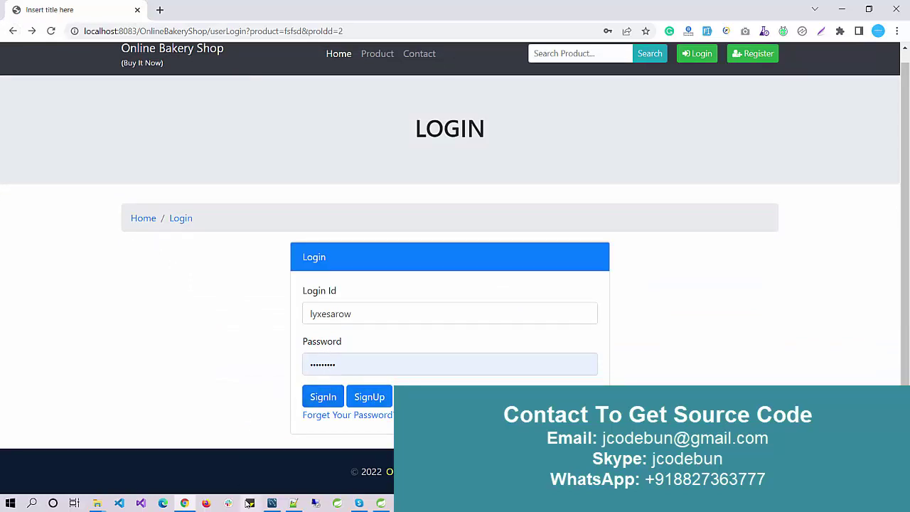
Copy row 9's login from so_user in Workbench into the shop's Login Id field
left_click(271, 503)
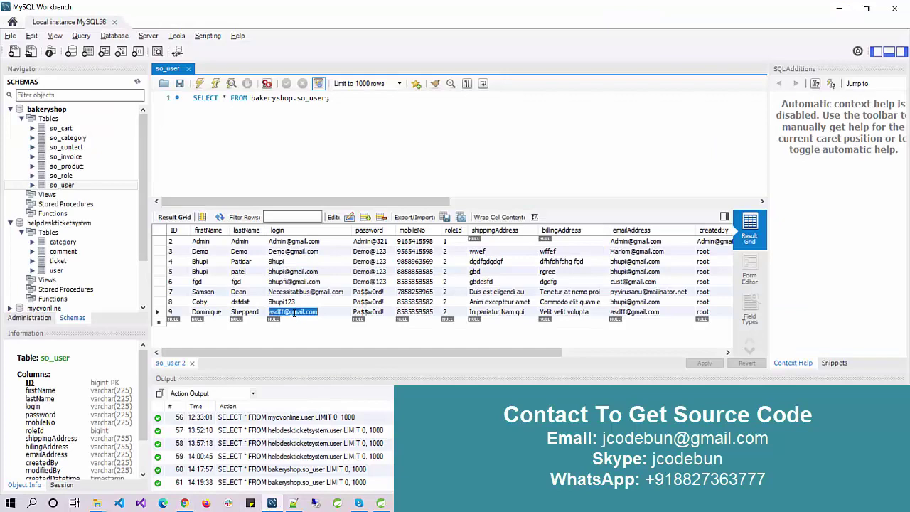
key("ctrl+c")
key("alt+Tab")
double_click(357, 311)
key("ctrl+v")
Copy row 9's stored password into the Password field and dismiss the save-password prompt
key("alt+Tab")
double_click(357, 311)
key("ctrl+a")
key("ctrl+c")
key("alt+Tab")
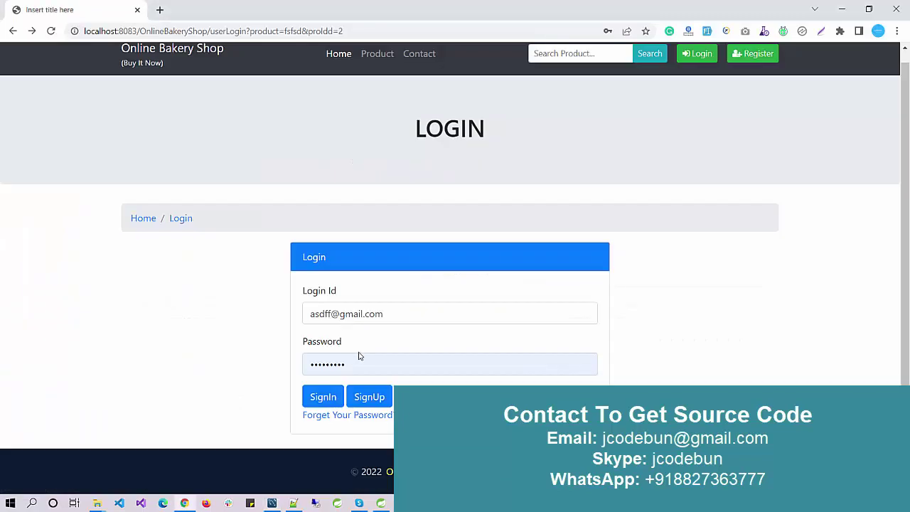
double_click(361, 359)
key("ctrl+v")
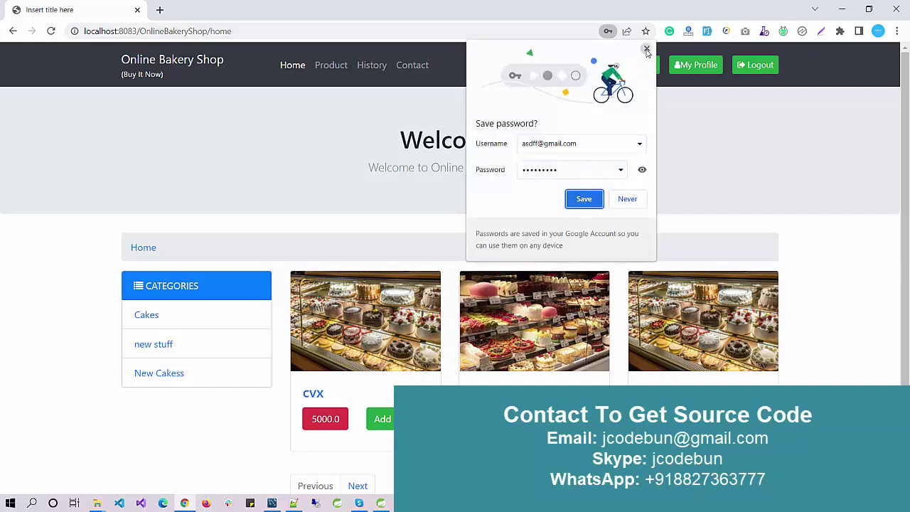
left_click(647, 50)
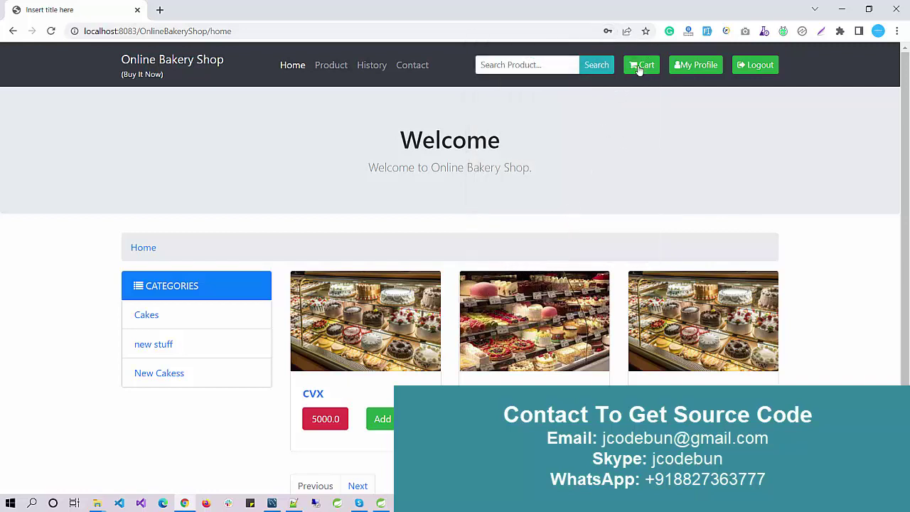
Add cvx to the cart, update its quantity to 6, then check out and submit the order
left_click(387, 419)
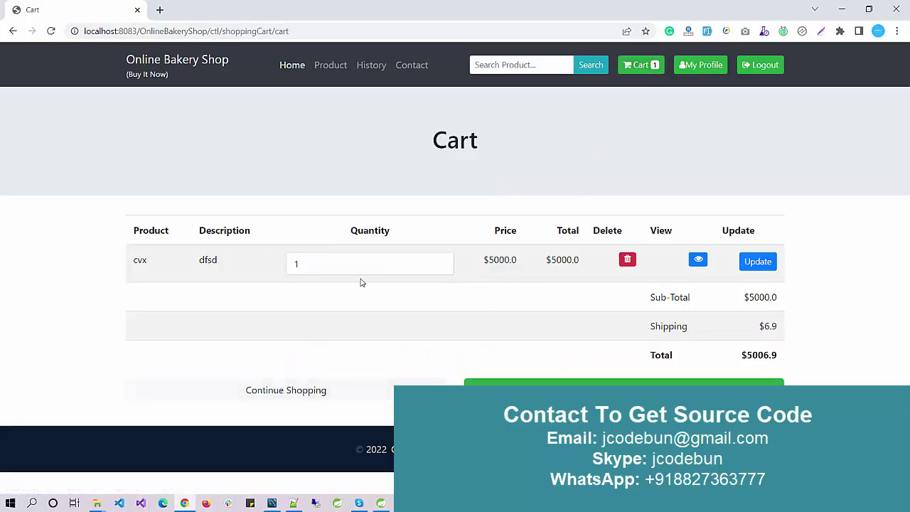
left_click(324, 265)
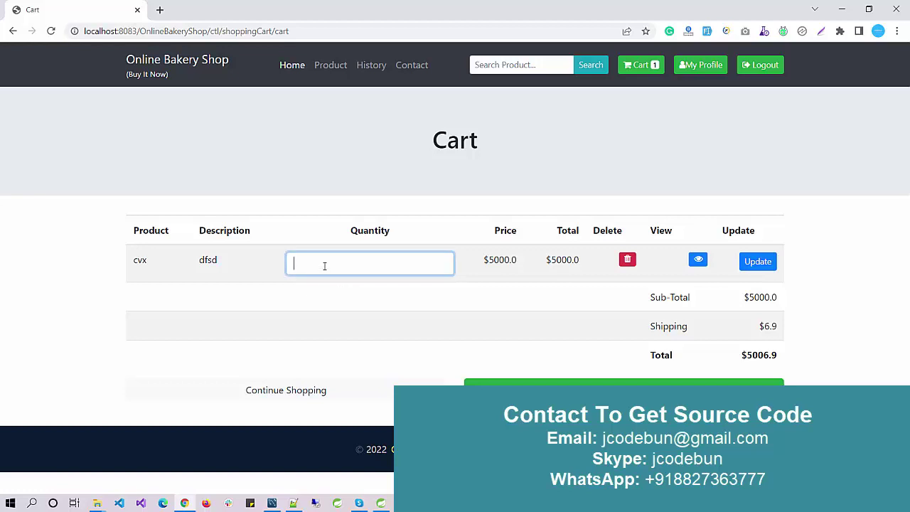
left_click(759, 264)
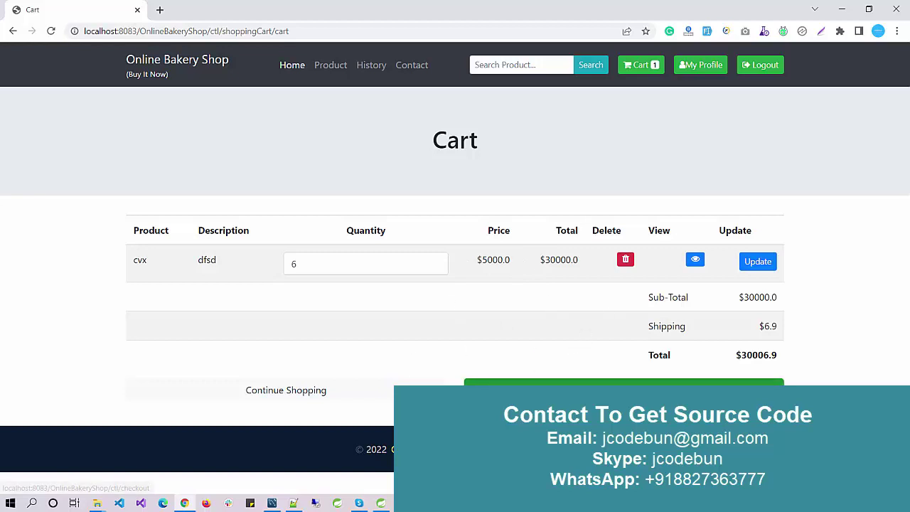
left_click(596, 380)
scroll(502, 348, "down", 3)
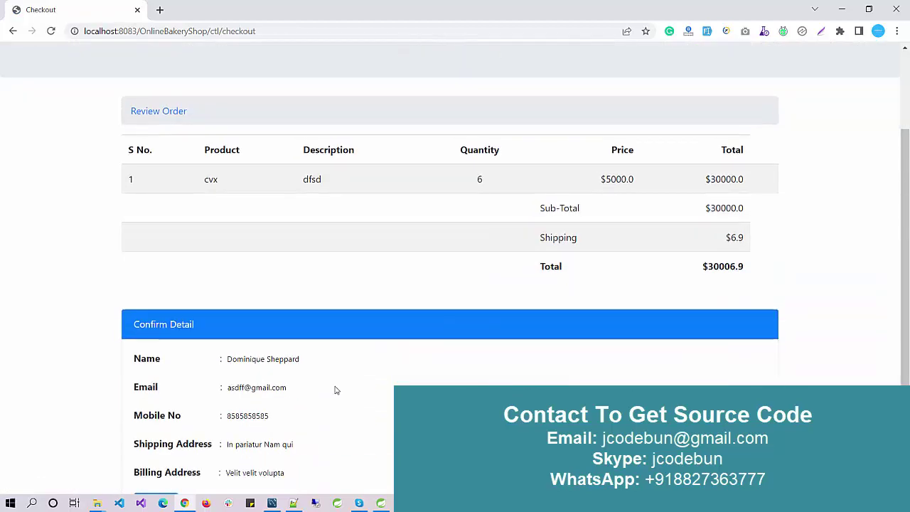
scroll(426, 313, "up", 3)
scroll(498, 266, "down", 3)
left_click(164, 407)
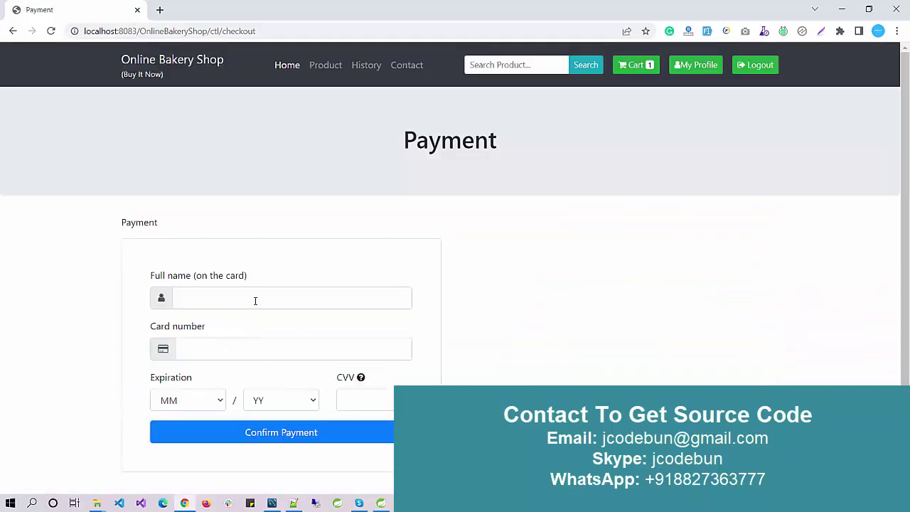
Pay by card with the cardholder's name, expiry February 2018 and the CVV, then confirm payment
left_click(256, 301)
type("dfgfdg")
type("436345")
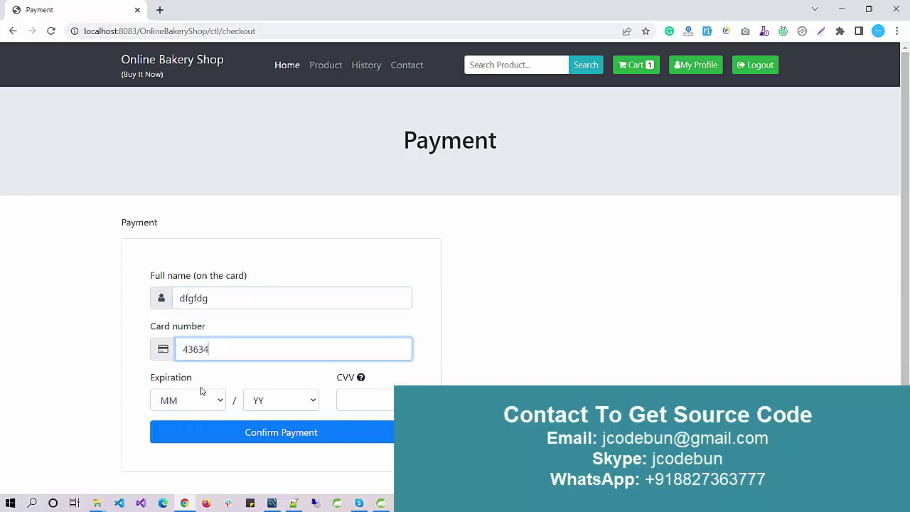
left_click(198, 401)
left_click(187, 446)
left_click(281, 400)
left_click(276, 431)
left_click(361, 406)
type("454")
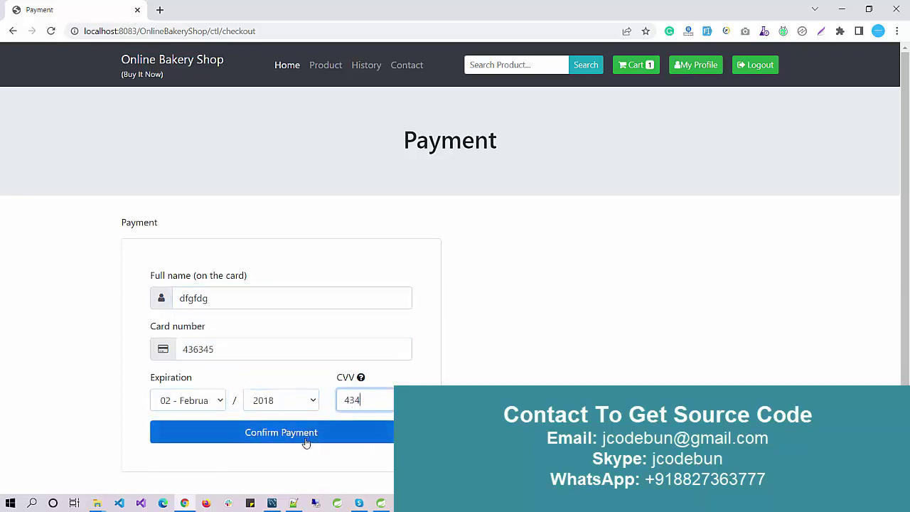
left_click(305, 435)
scroll(359, 379, "down", 1)
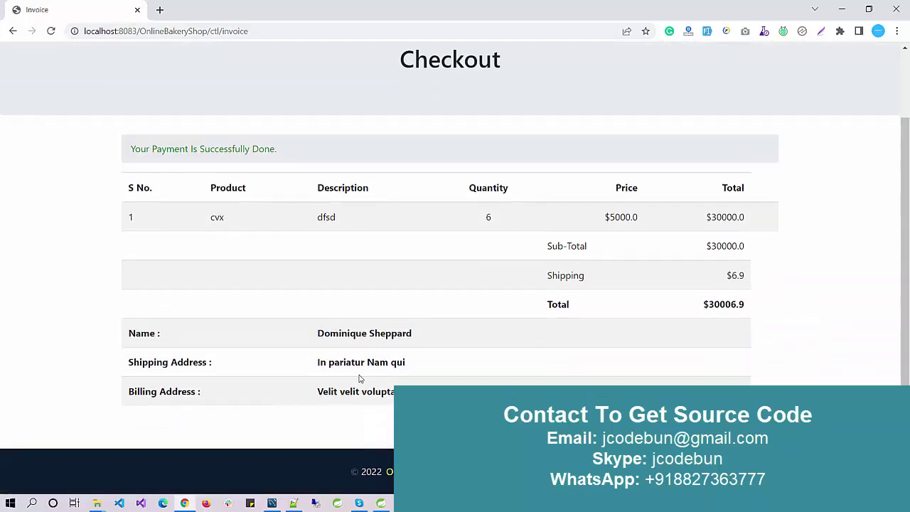
scroll(359, 379, "up", 1)
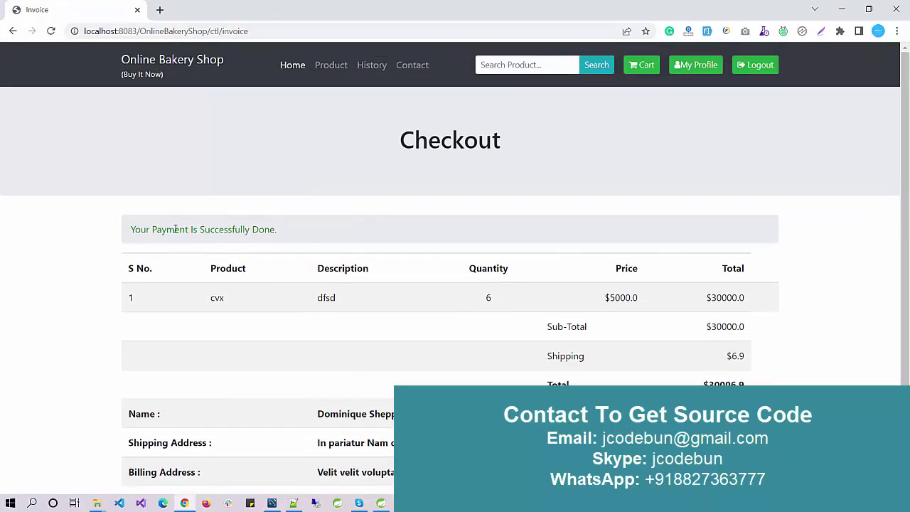
Browse the customer's order history, product shelf and contact pages
left_click(362, 72)
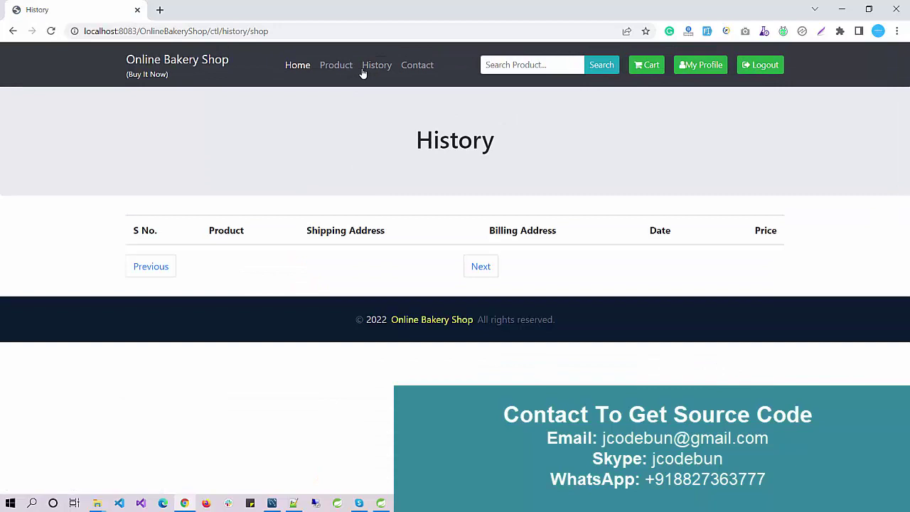
left_click(331, 70)
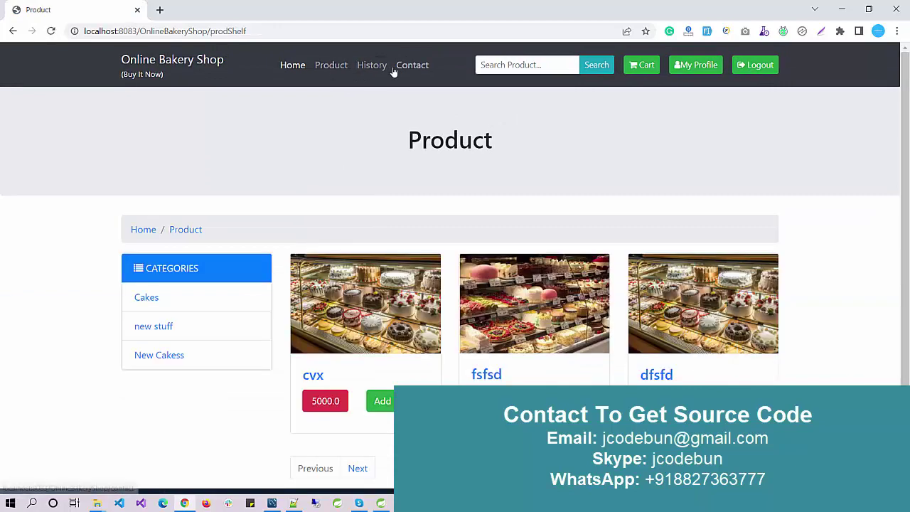
left_click(384, 71)
left_click(412, 71)
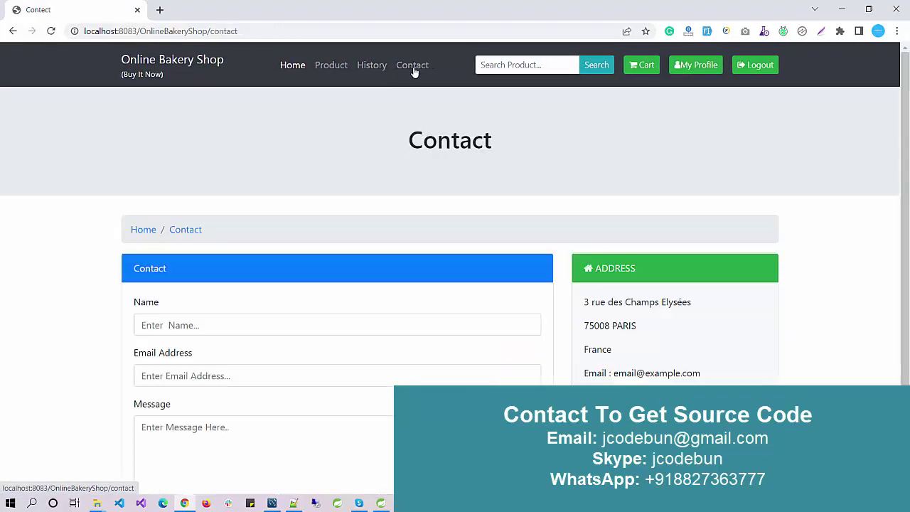
left_click(370, 75)
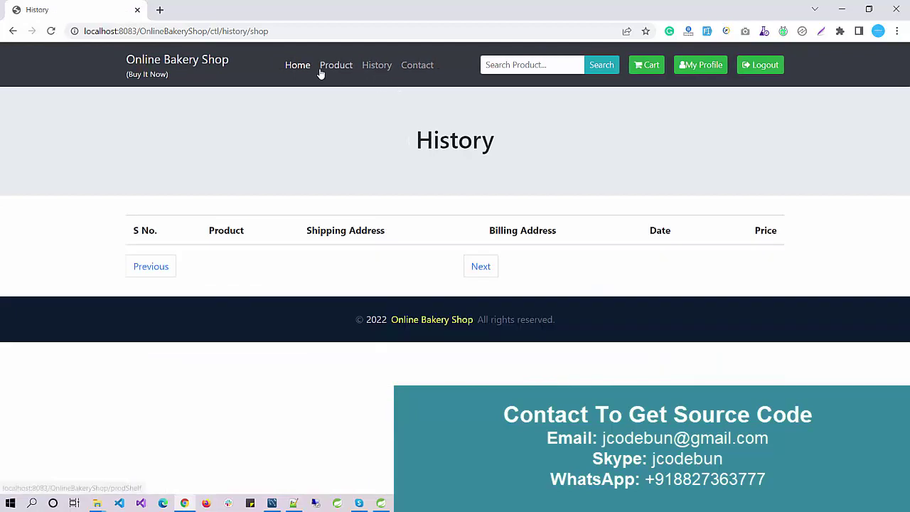
Log out the customer and fill Login Id with the admin's login copied from so_user
left_click(755, 65)
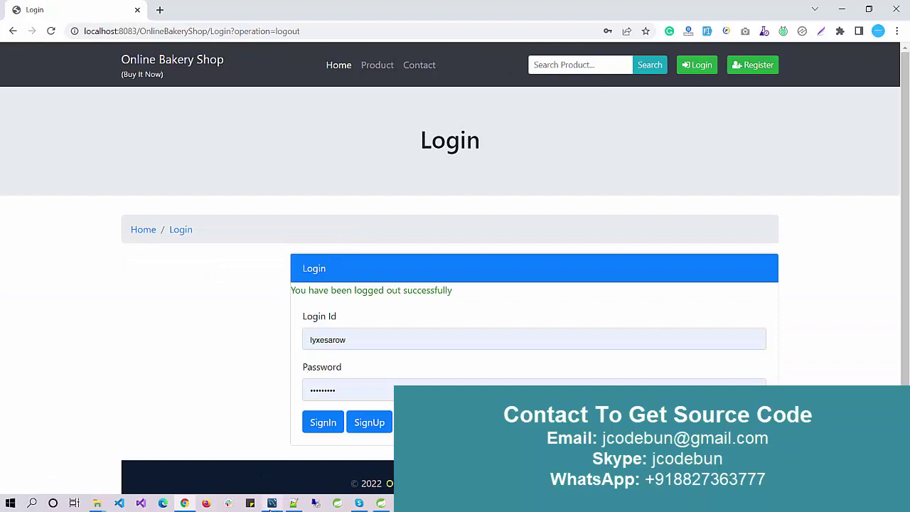
left_click(271, 504)
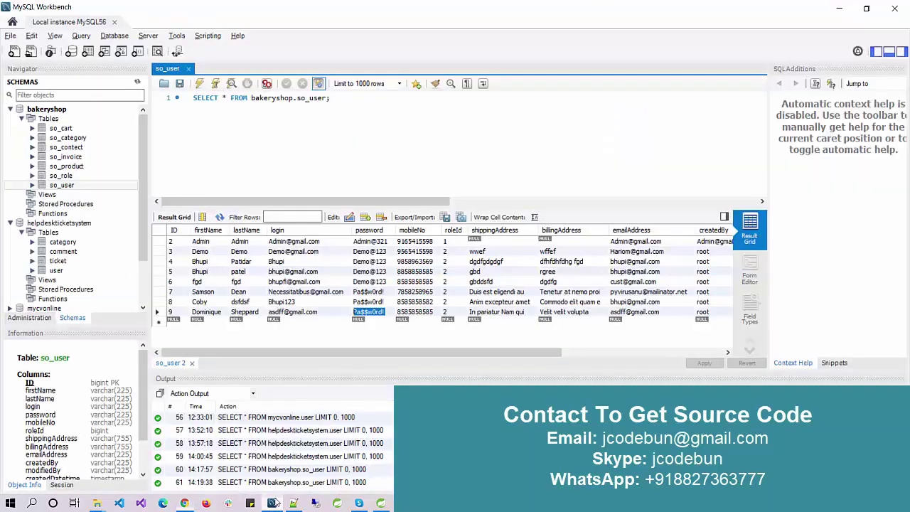
double_click(285, 240)
key("alt+Tab")
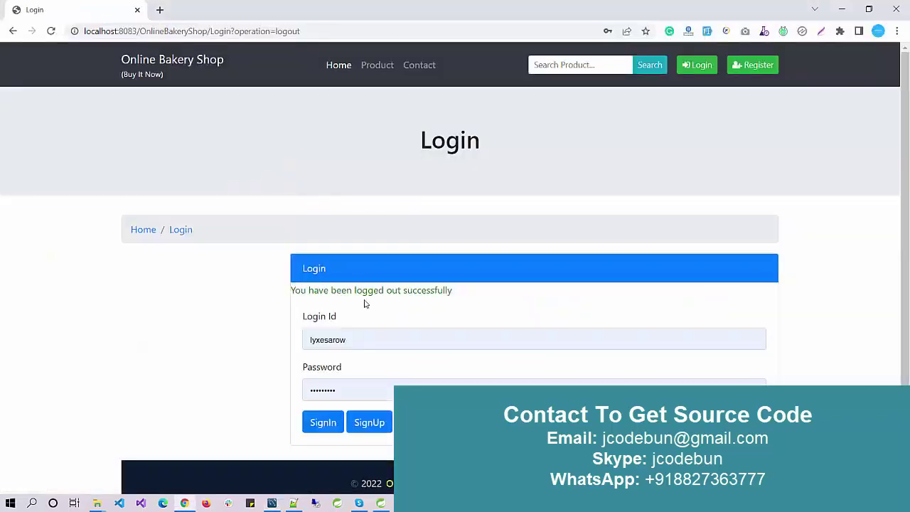
left_click_drag(194, 323, 305, 329)
left_click(285, 351)
key("ctrl+a")
key("ctrl+v")
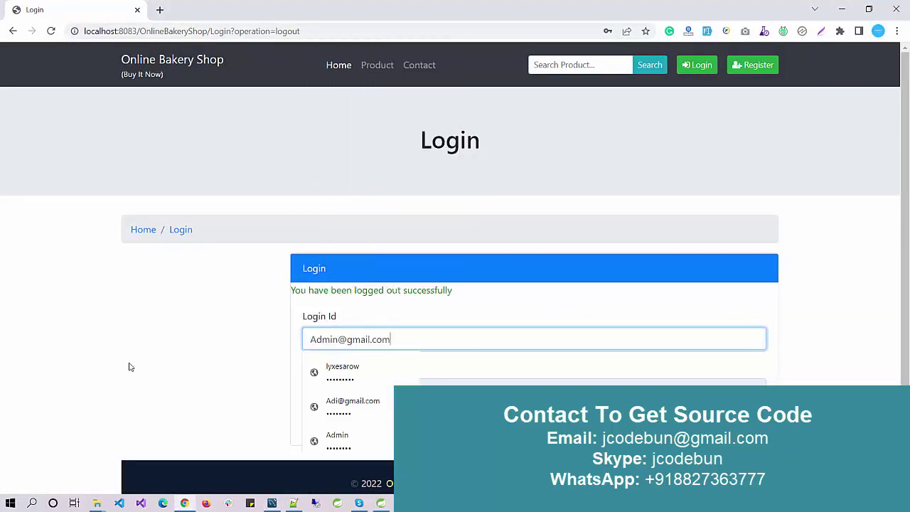
Paste the admin's password from so_user into the Password field and sign in as admin
key("alt+Tab")
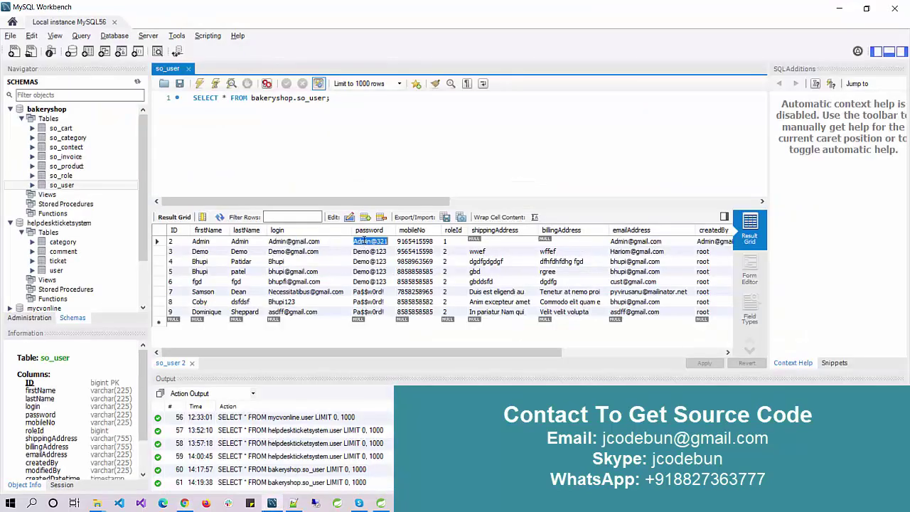
double_click(360, 241)
key("ctrl+c")
key("alt+Tab")
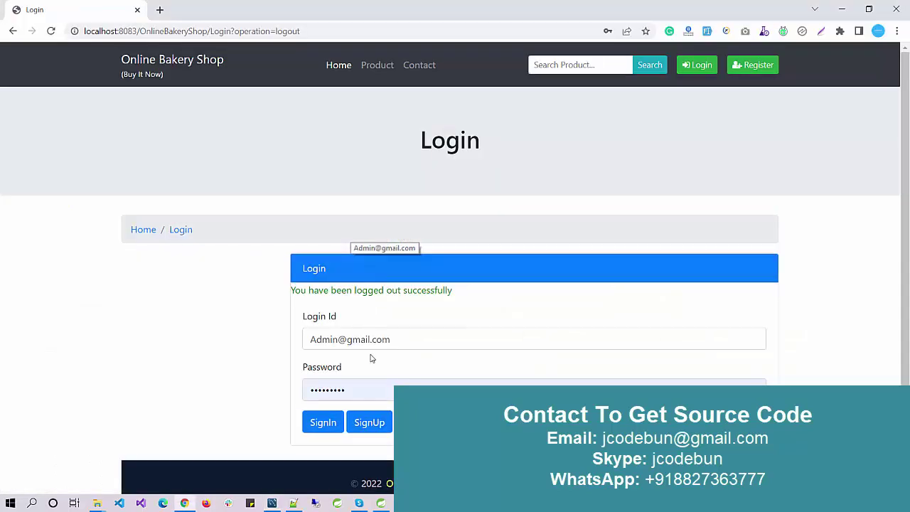
key("ctrl+a")
key("ctrl+v")
left_click(313, 428)
Accept the password update, then visit Sell History, Product, Categories, Add Admin and Categories pages
left_click(548, 197)
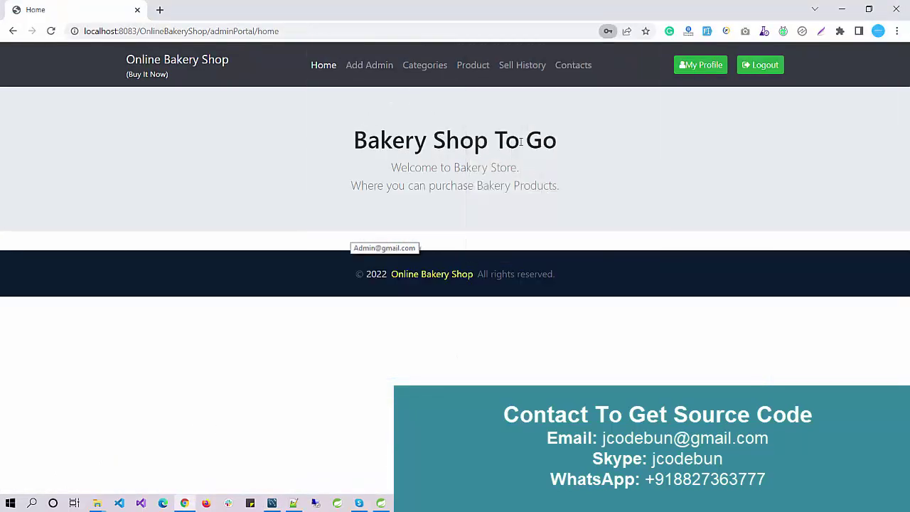
left_click(520, 72)
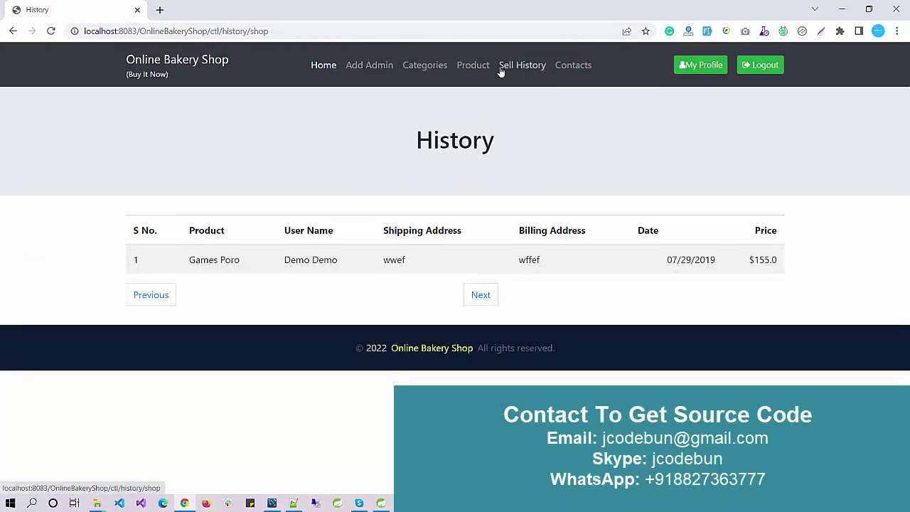
left_click(476, 69)
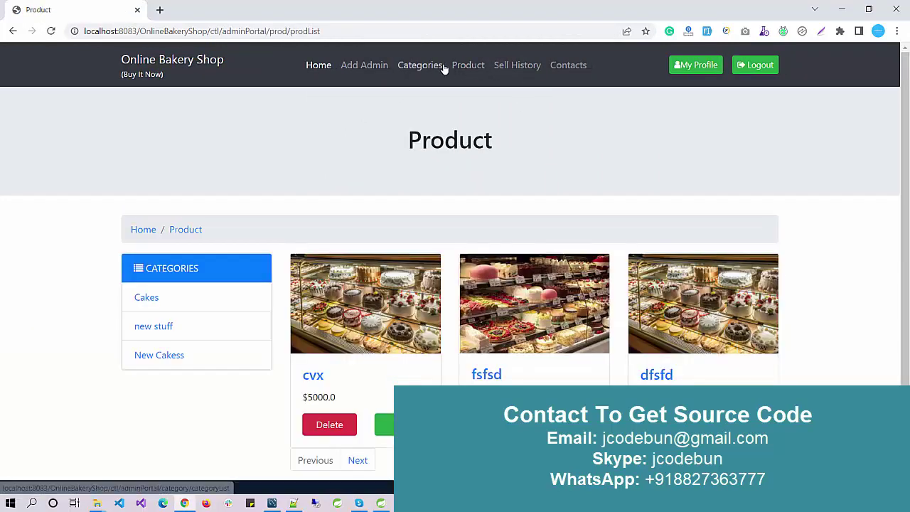
left_click(440, 68)
left_click(509, 72)
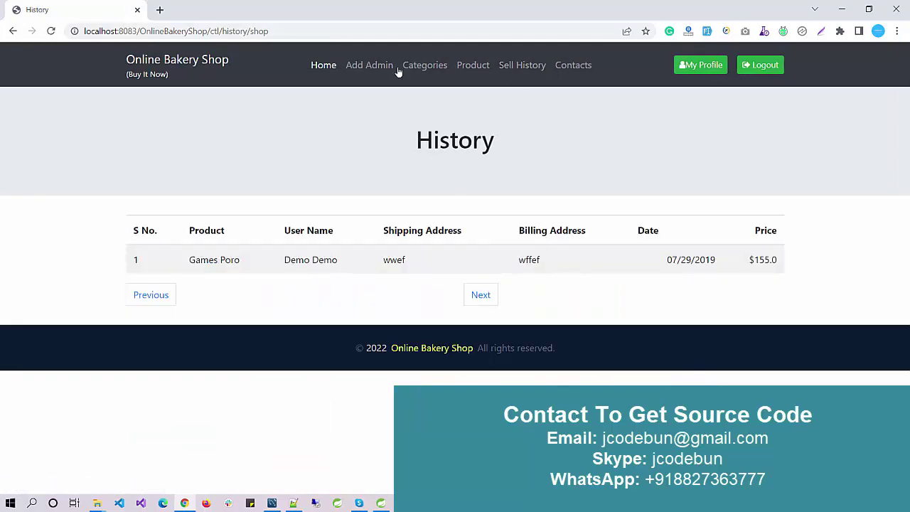
left_click(381, 69)
left_click(429, 71)
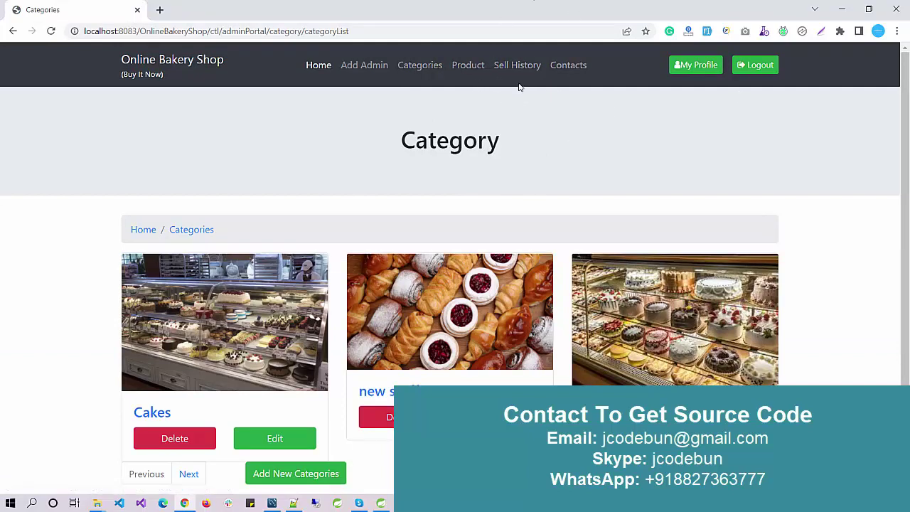
left_click(191, 59)
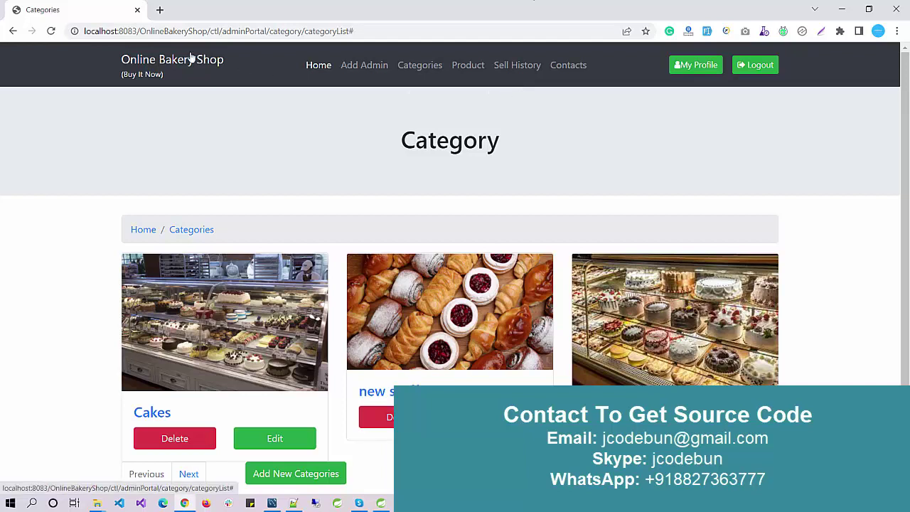